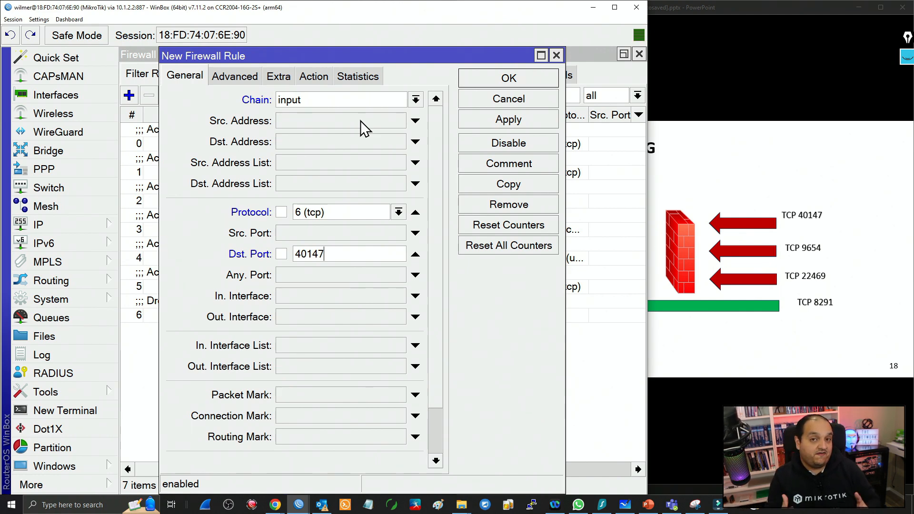
- Set the port 40147 rule's action to add src to address list PHASE-1 with a 00:00:30 timeout, and apply the rule
left_click(314, 79)
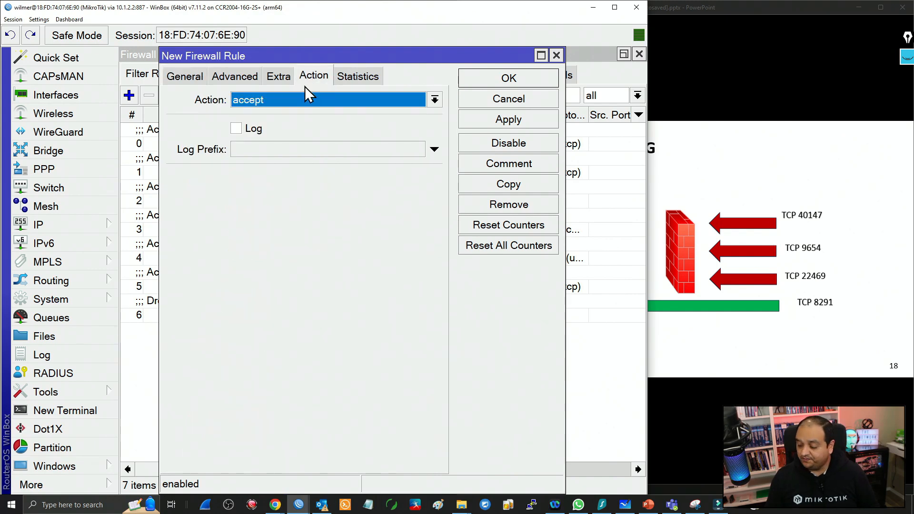
left_click(241, 101)
left_click(265, 140)
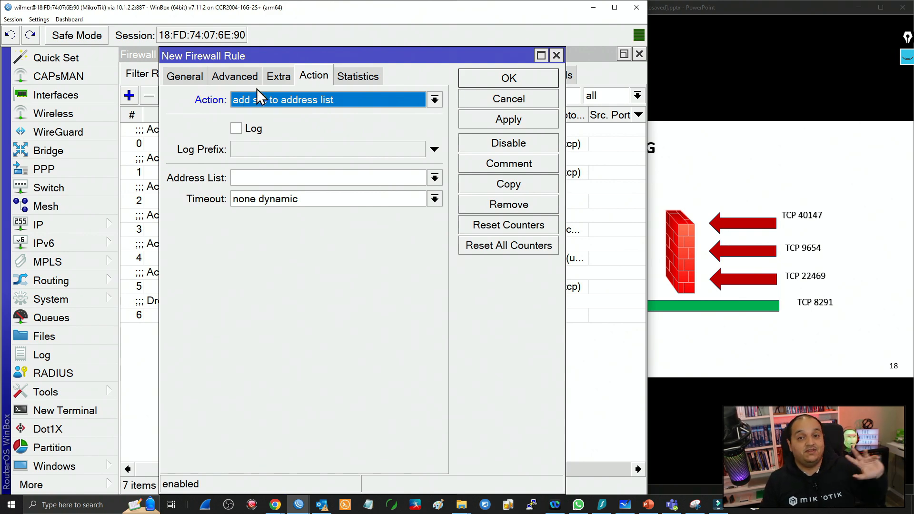
left_click(249, 174)
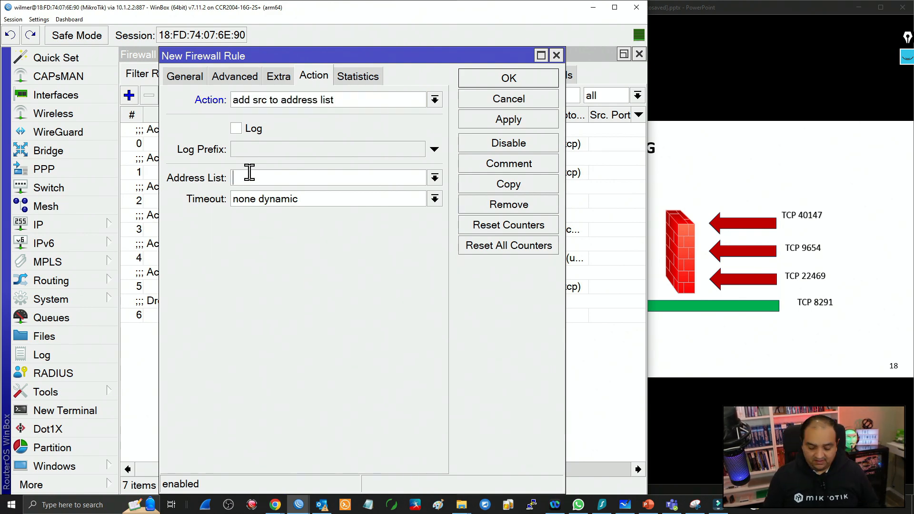
type("PHASE-1")
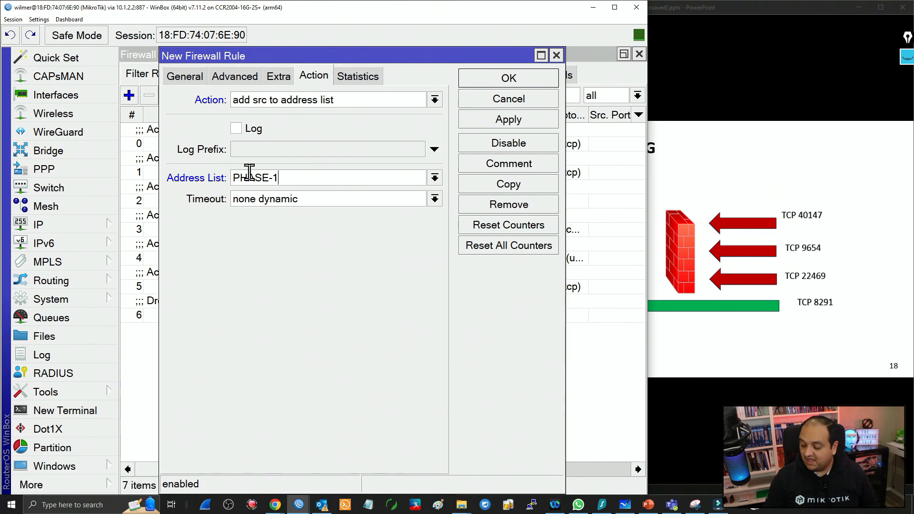
key("Tab")
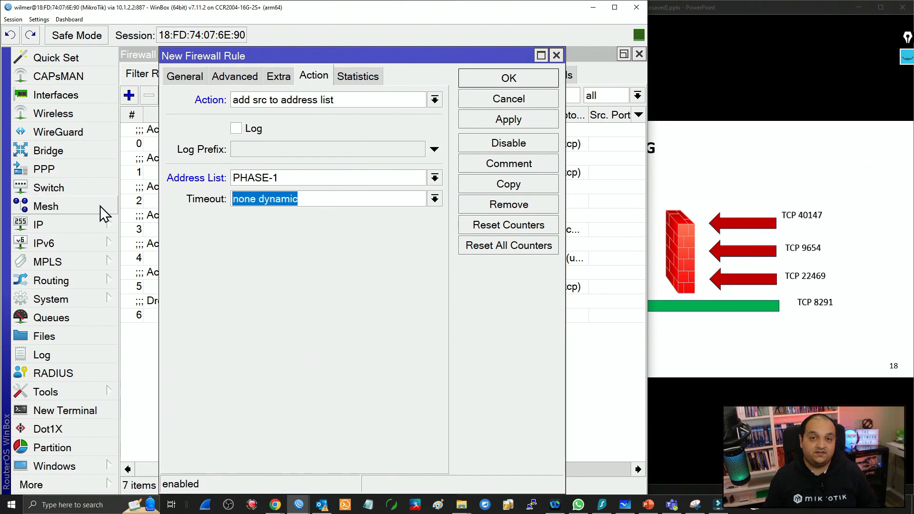
type("00:")
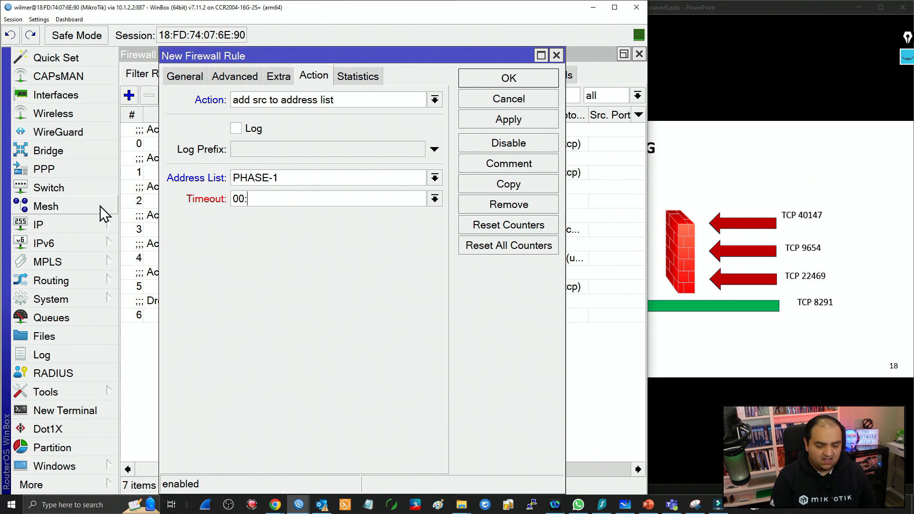
type("00:30")
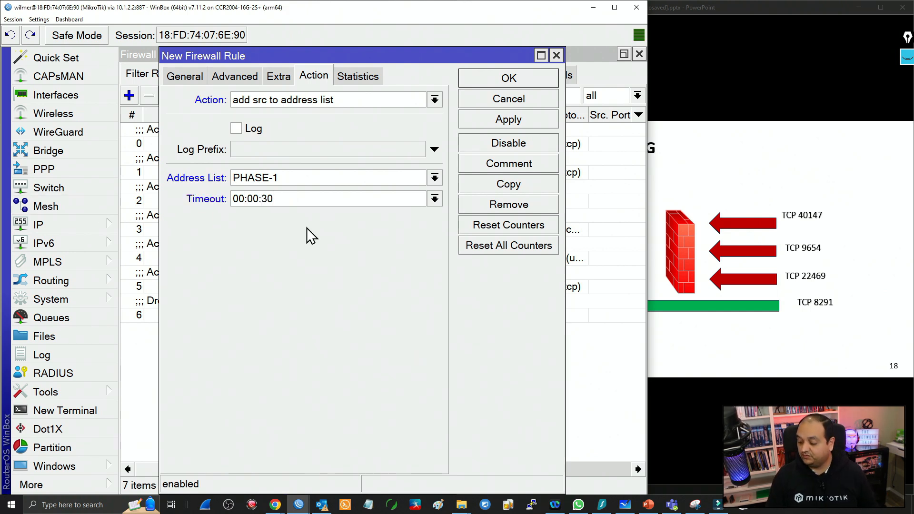
left_click_drag(295, 200, 141, 195)
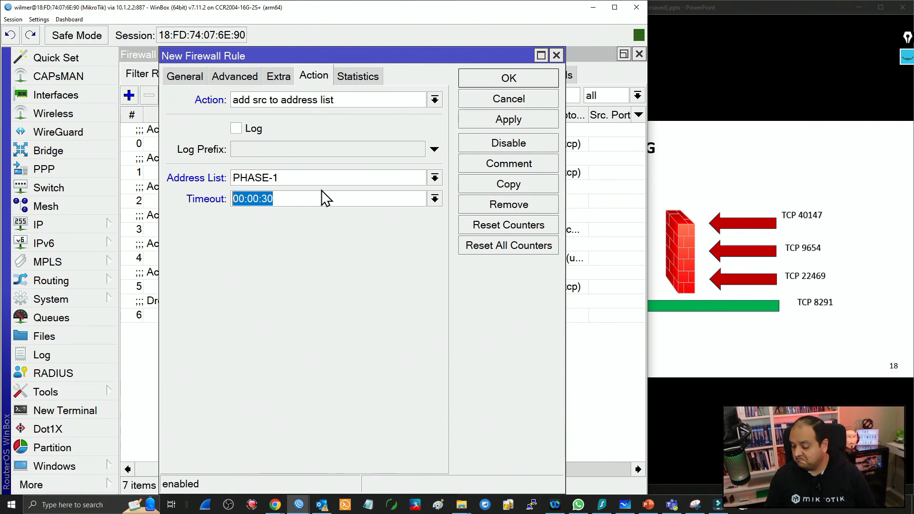
left_click(296, 200)
left_click(508, 120)
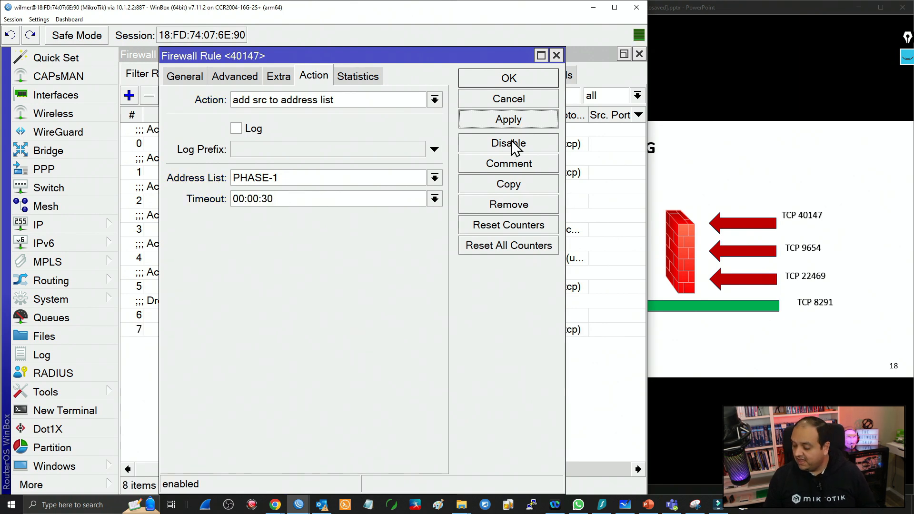
- Comment the port 40147 rule as "knock 1" and move it directly above the Drop Everything Else rule
left_click(508, 162)
type("knock 1")
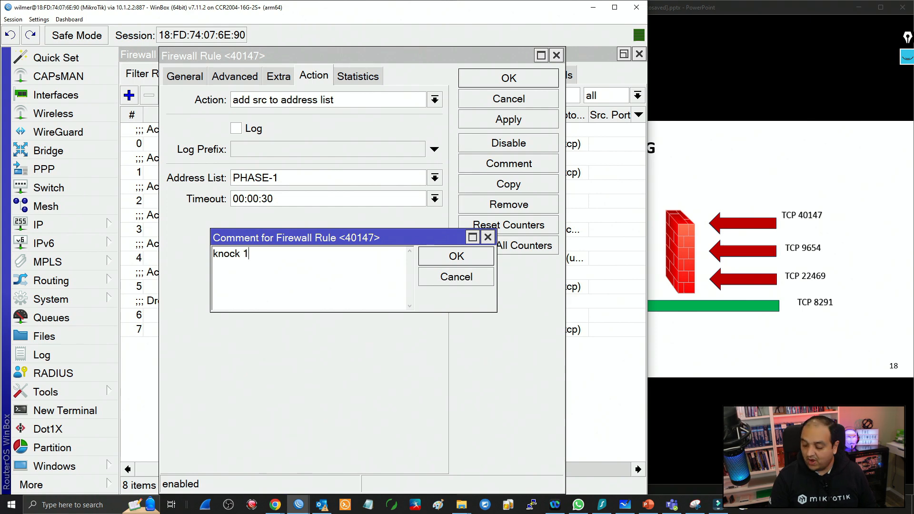
left_click(455, 257)
left_click(481, 85)
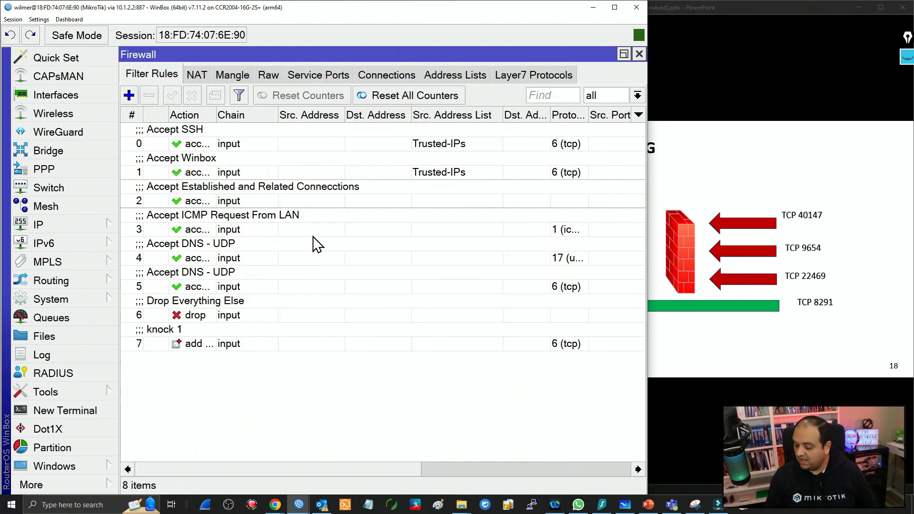
left_click_drag(192, 344, 208, 298)
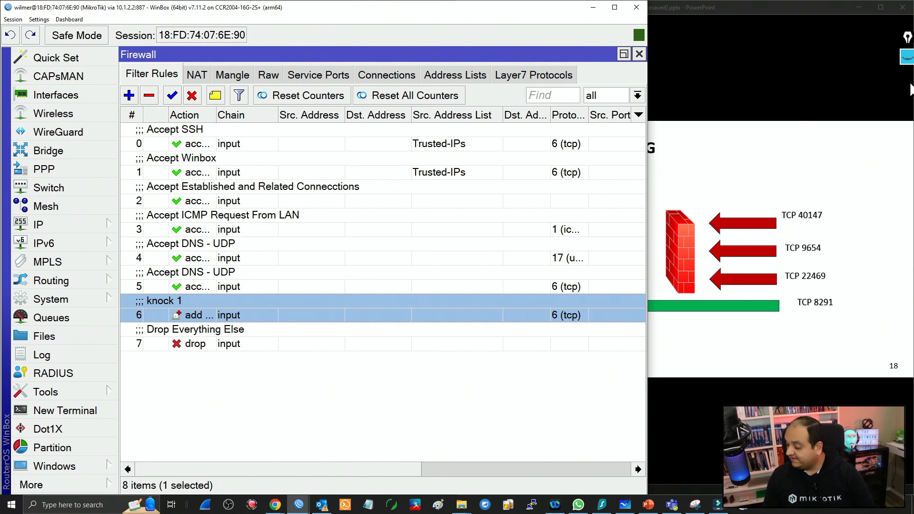
- Annotate the slide with a check mark at TCP 40147 and an outline around TCP 9654 containing "P-1" and a boxed 1.2.3.4
left_click(908, 58)
left_click(908, 157)
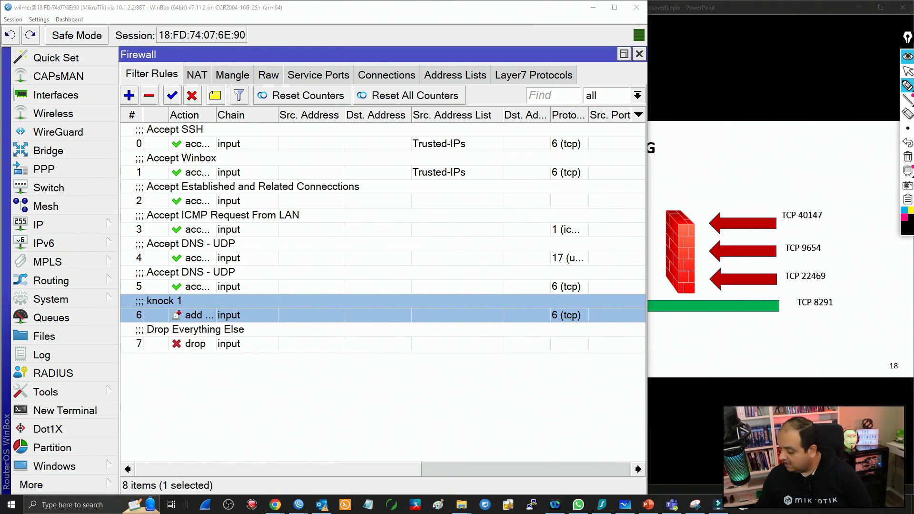
left_click_drag(825, 214, 841, 204)
mouse_move(842, 241)
left_mouse_down()
mouse_move(867, 240)
mouse_move(897, 254)
mouse_move(843, 257)
mouse_move(842, 242)
mouse_move(856, 254)
mouse_move(885, 254)
left_mouse_up()
left_click_drag(862, 224, 863, 231)
left_click_drag(873, 231, 882, 236)
mouse_move(780, 237)
left_mouse_down()
mouse_move(904, 267)
mouse_move(900, 222)
mouse_move(779, 235)
left_mouse_up()
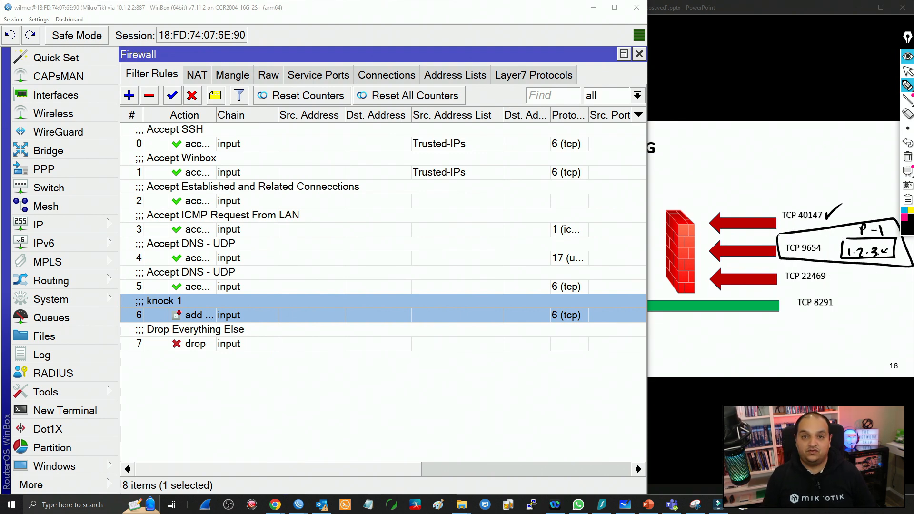
left_click(908, 71)
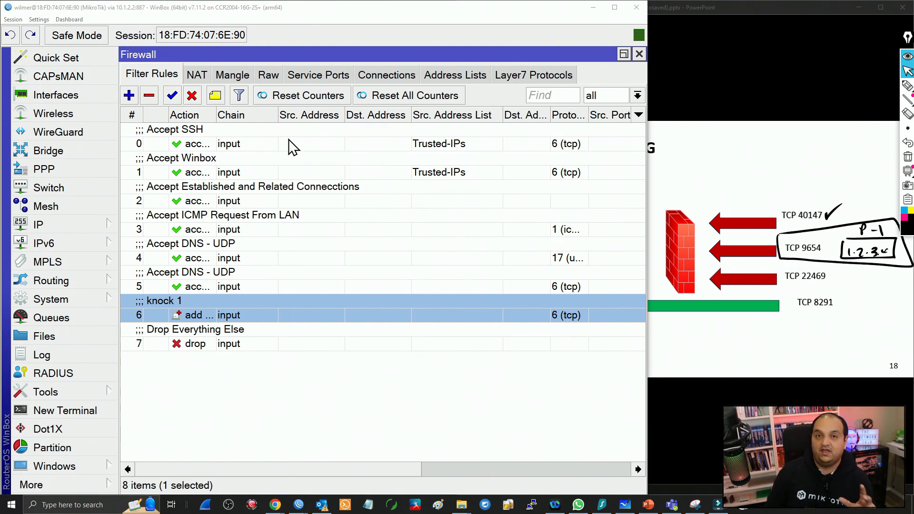
- Create a new filter rule on the input chain matching source address list PHASE-1, protocol 6 (tcp) and destination port 9654
left_click(129, 96)
left_click(188, 78)
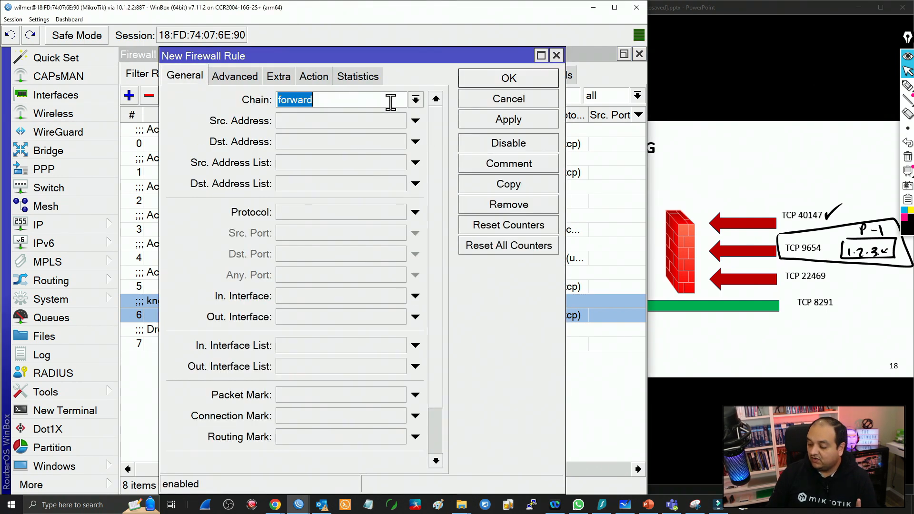
left_click(416, 99)
left_click(318, 129)
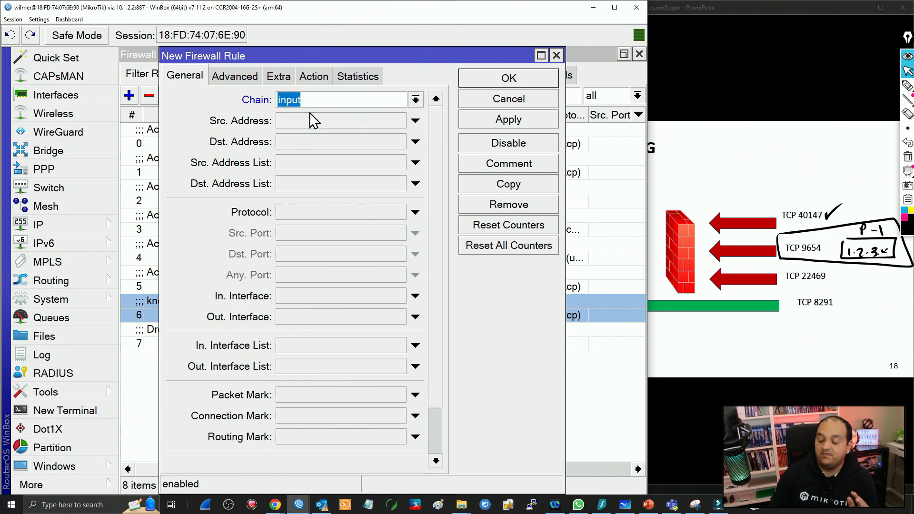
left_click(318, 163)
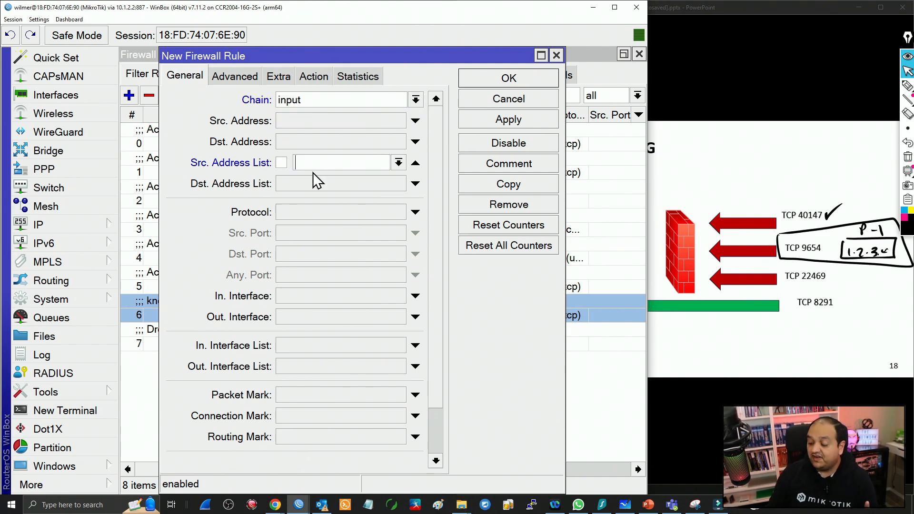
left_click(399, 163)
left_click(349, 178)
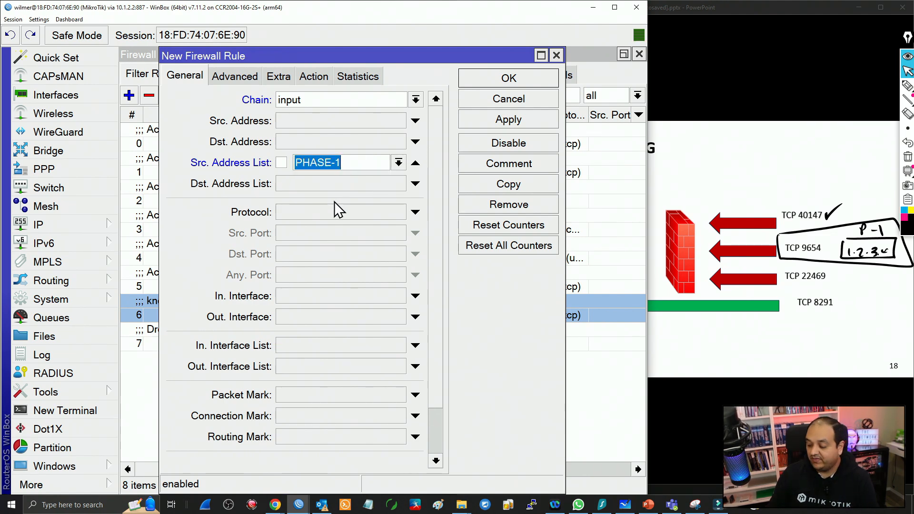
left_click(313, 217)
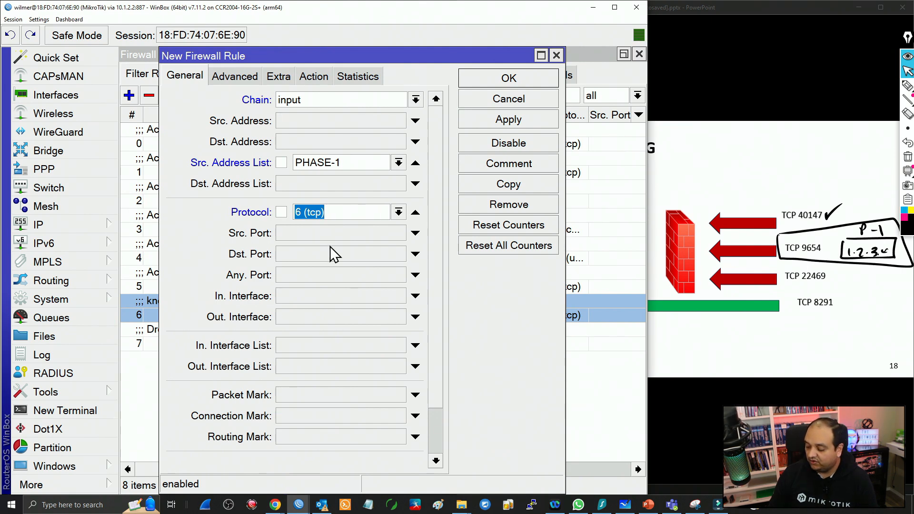
left_click(313, 256)
type("9654")
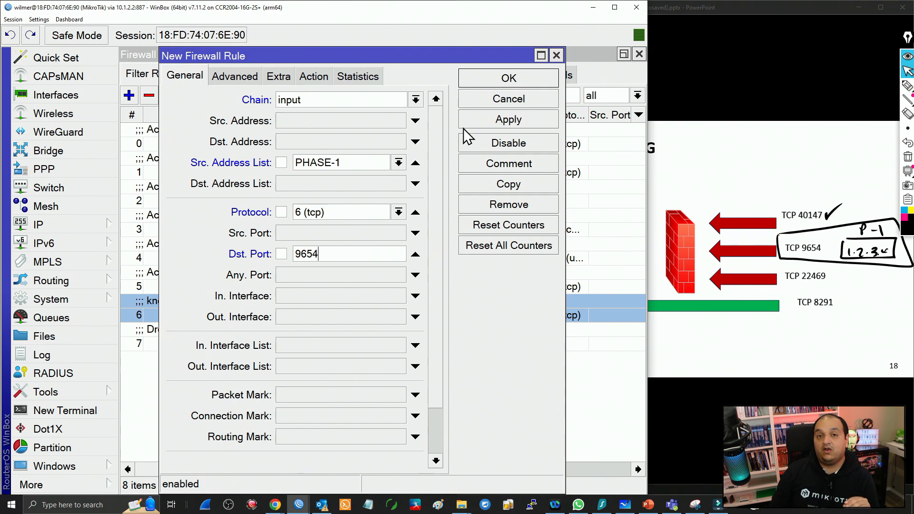
- Set the port 9654 rule's action to add src to address list PHASE-2 with a 00:00:30 timeout, and apply the rule
left_click(317, 77)
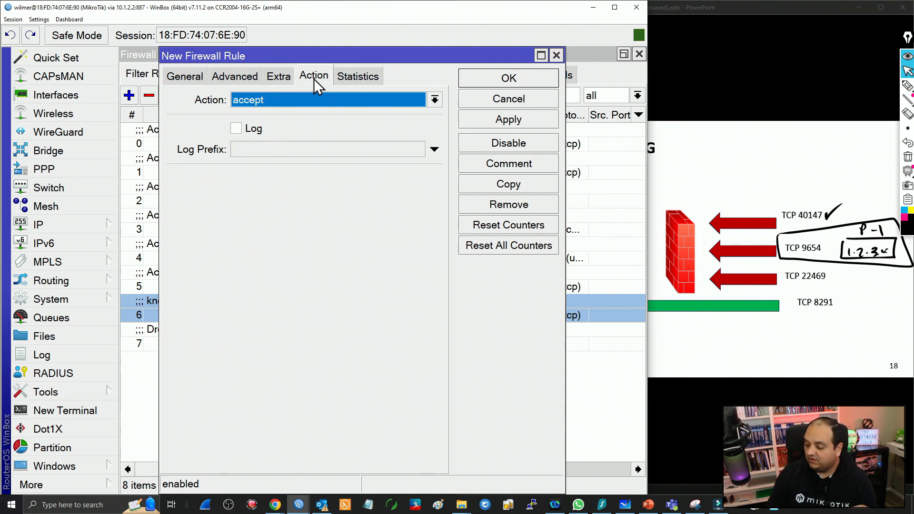
left_click(268, 101)
left_click(287, 140)
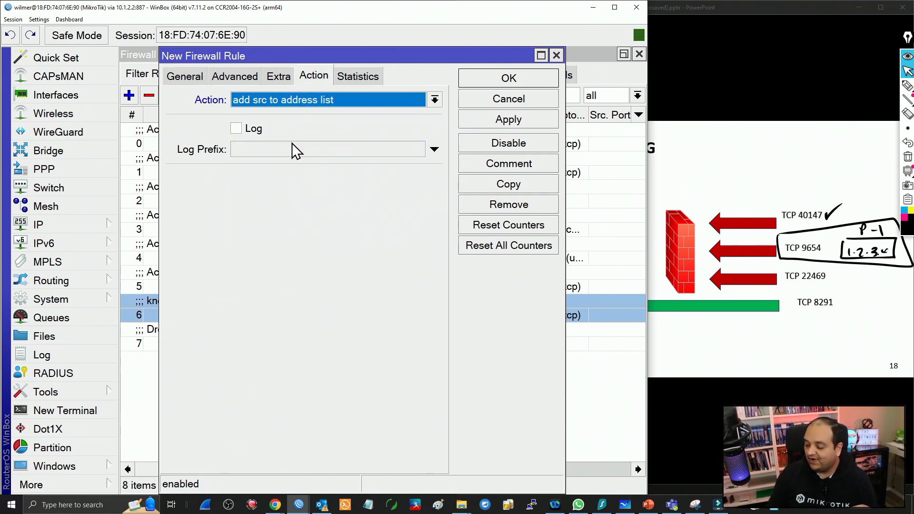
type("PHASE-2")
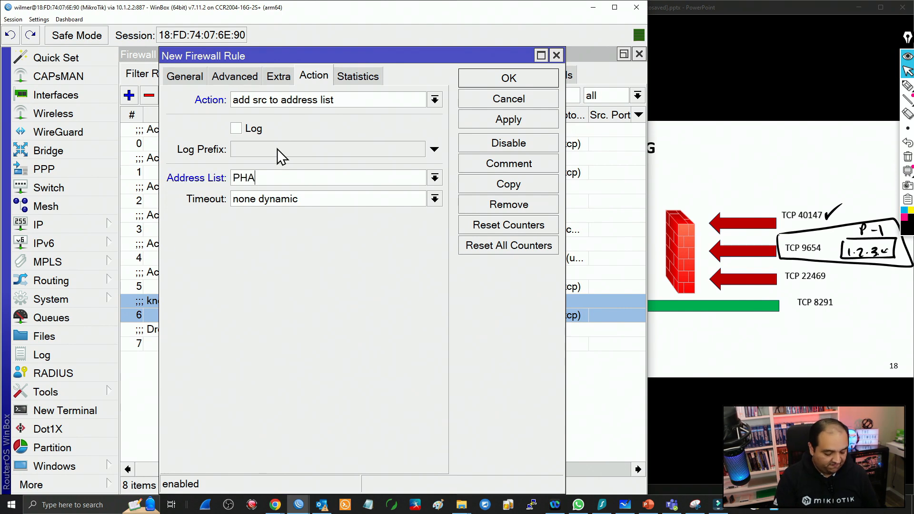
double_click(316, 198)
type("00:00:30")
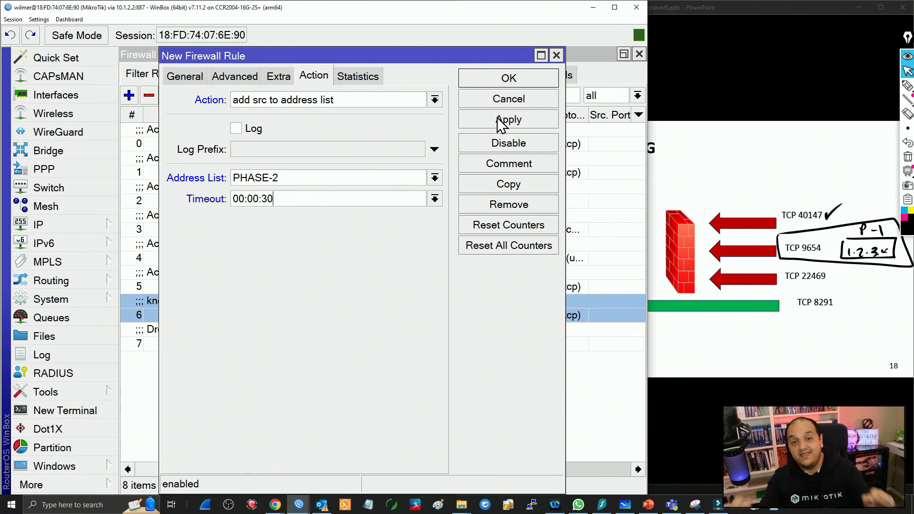
left_click(473, 120)
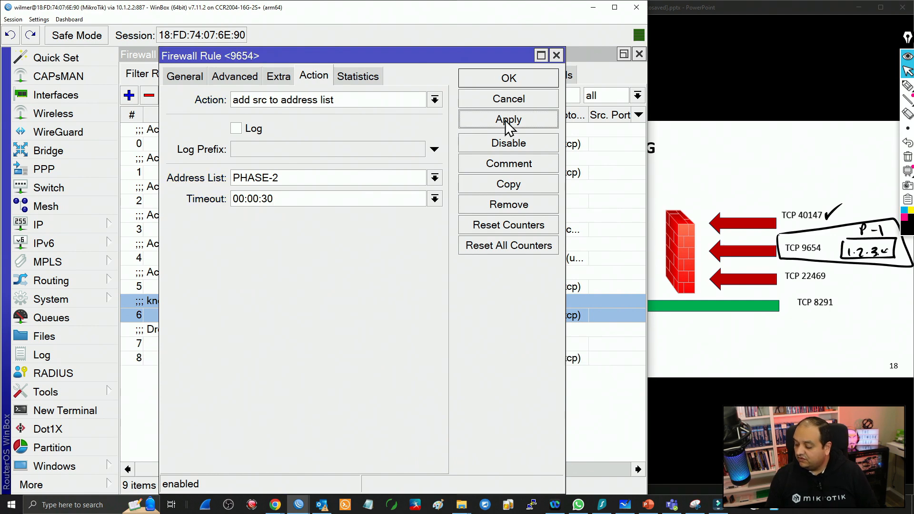
- Comment the port 9654 rule as "knock 2" and place it between the knock 1 and Drop Everything Else rules
left_click(512, 163)
type("knock 2")
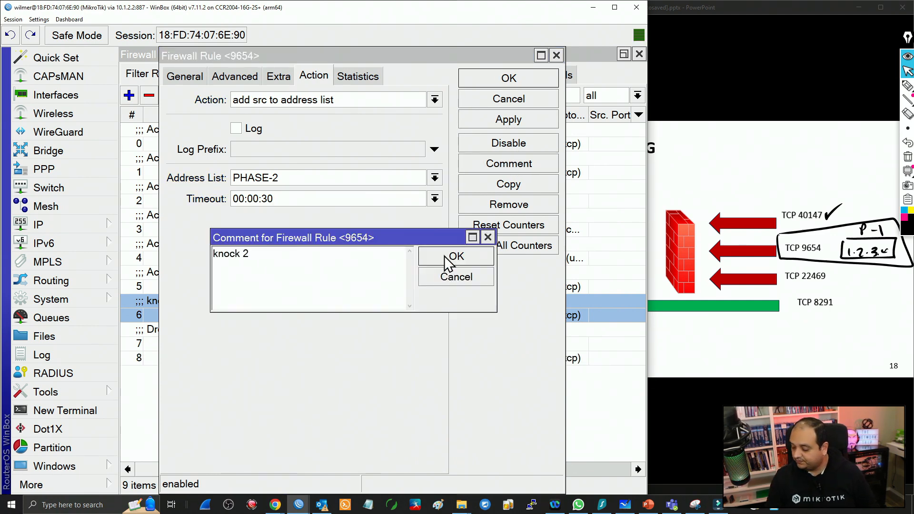
left_click(465, 259)
left_click(512, 82)
left_click_drag(204, 373, 244, 345)
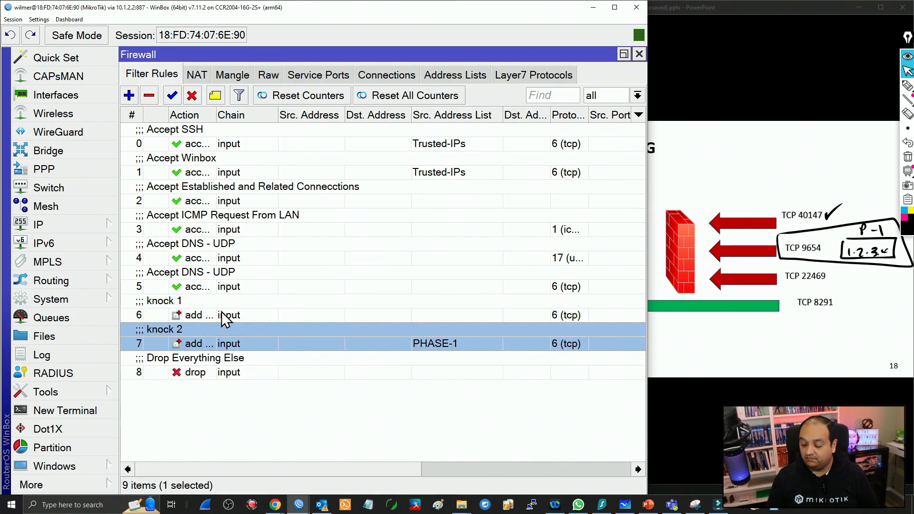
left_click(197, 318)
left_click(198, 339)
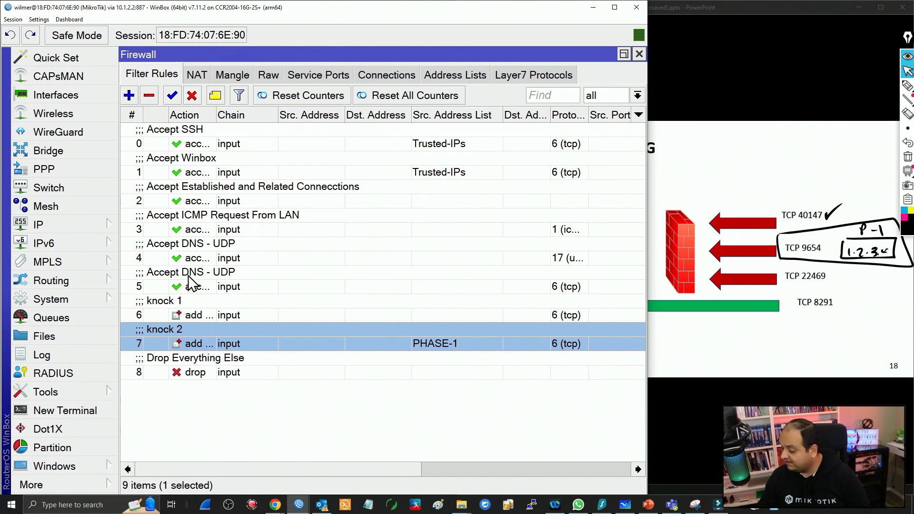
- Annotate the slide with "P-2" and a boxed 1.2.3.4 beside TCP 22469, and outline them together with the port label
left_click(907, 100)
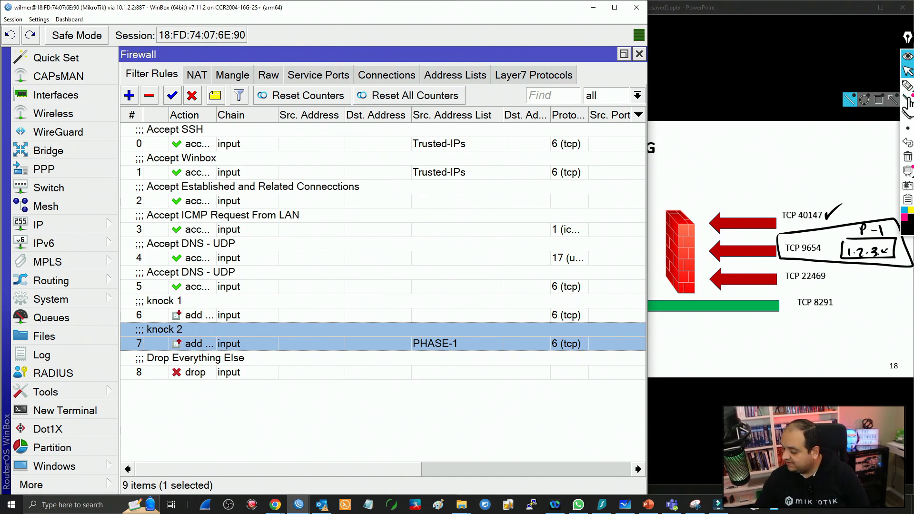
left_click(908, 86)
mouse_move(830, 260)
left_mouse_down()
mouse_move(854, 290)
mouse_move(899, 272)
mouse_move(849, 270)
mouse_move(870, 273)
mouse_move(858, 289)
mouse_move(896, 288)
left_mouse_up()
left_click(863, 288)
left_click(877, 288)
left_click(889, 288)
mouse_move(781, 267)
left_mouse_down()
mouse_move(791, 290)
mouse_move(913, 312)
left_mouse_up()
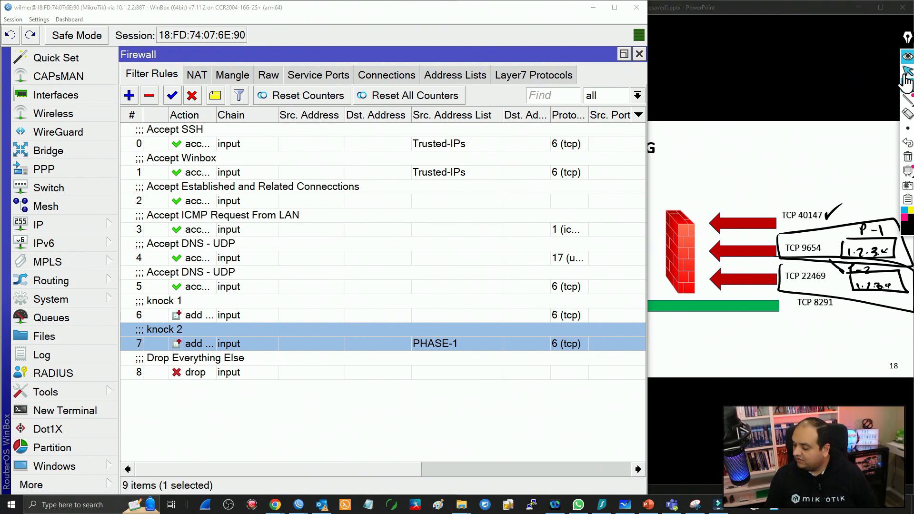
- Create a new filter rule on the input chain matching protocol 6 (tcp), destination port 22469 and source address list PHASE-2
left_click(129, 95)
left_click(191, 76)
left_click(415, 99)
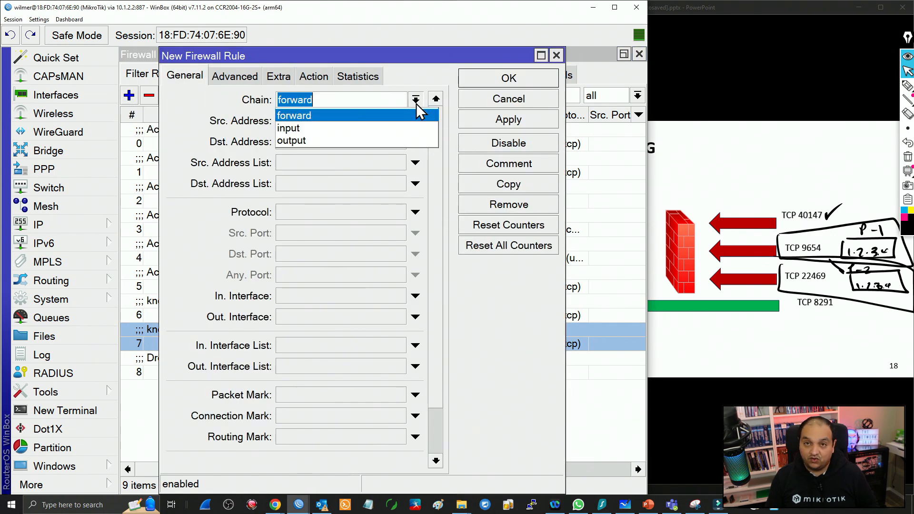
left_click(333, 129)
left_click(305, 213)
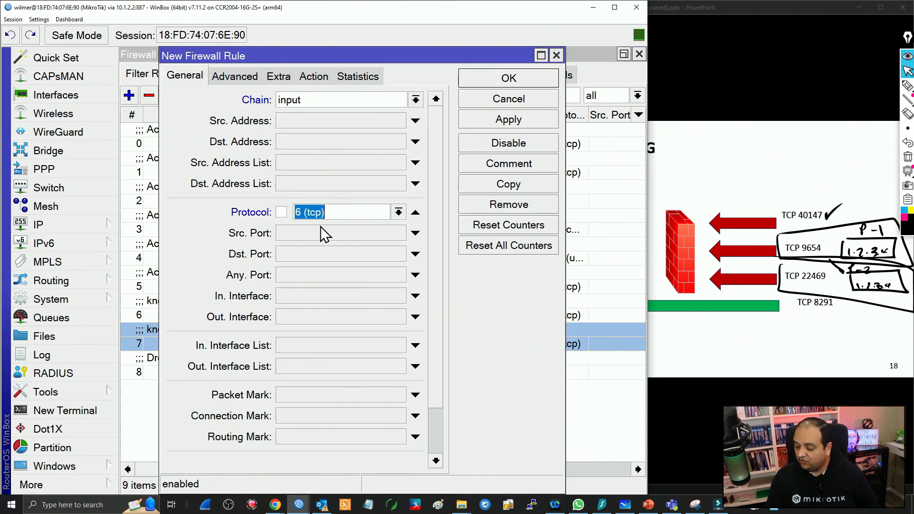
left_click(313, 255)
type("22469")
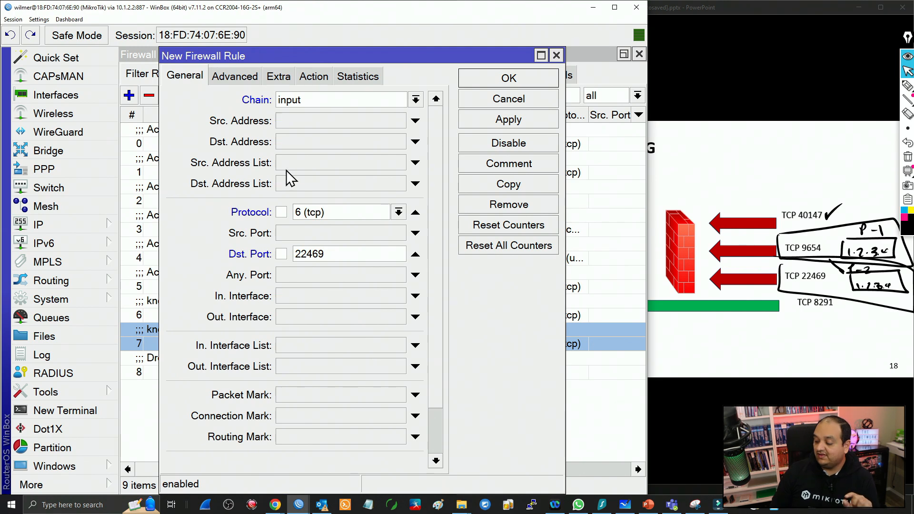
left_click(415, 162)
left_click(398, 162)
left_click(346, 191)
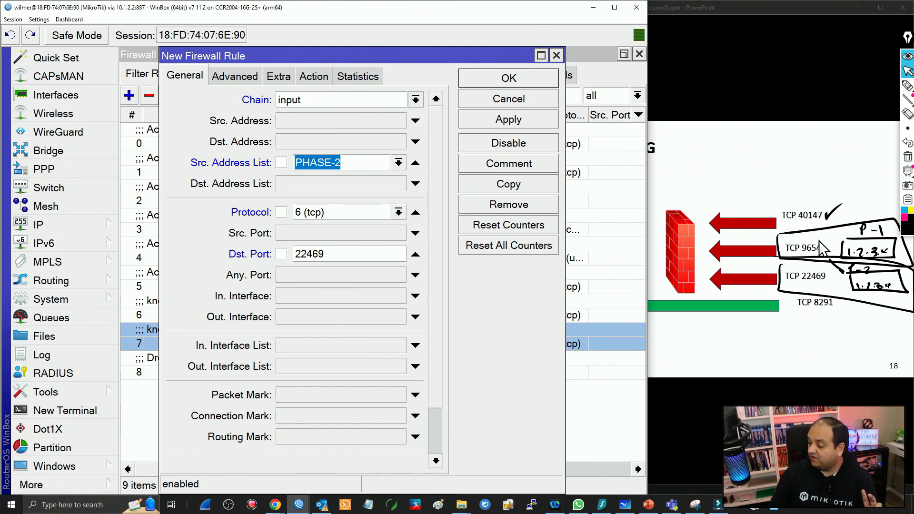
- Set the port 22469 rule's action to add src to address list Trusted-IPs with a 1d 00:00:00 timeout, and apply the rule
left_click(321, 79)
left_click(306, 105)
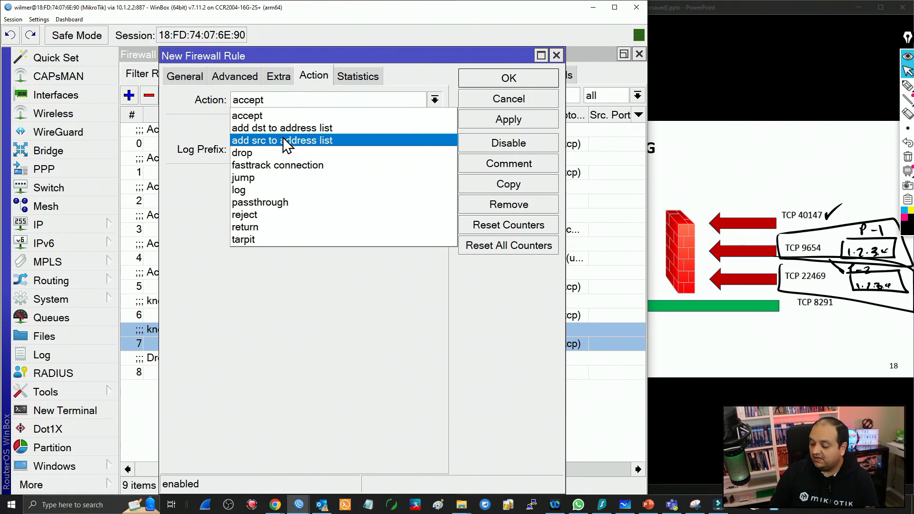
left_click(283, 139)
left_click(434, 180)
left_click(297, 216)
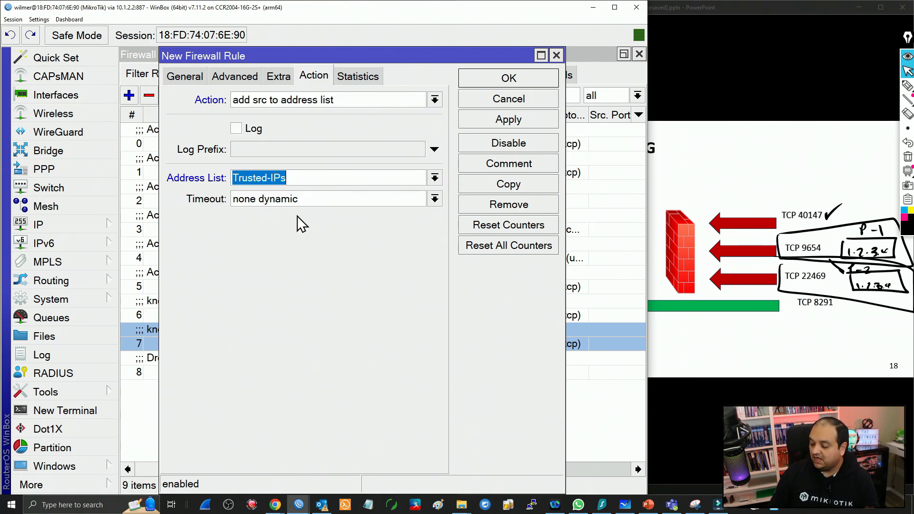
left_click_drag(321, 198, 86, 182)
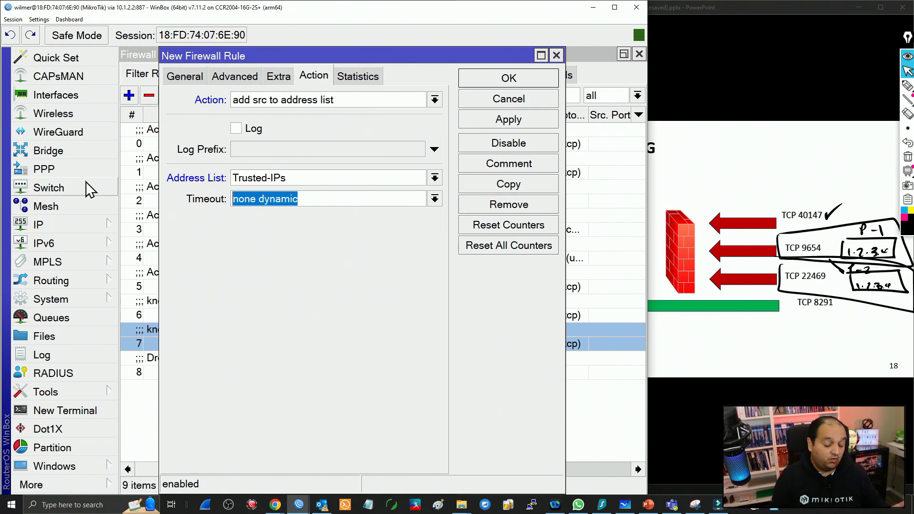
type("1d 00:00:00")
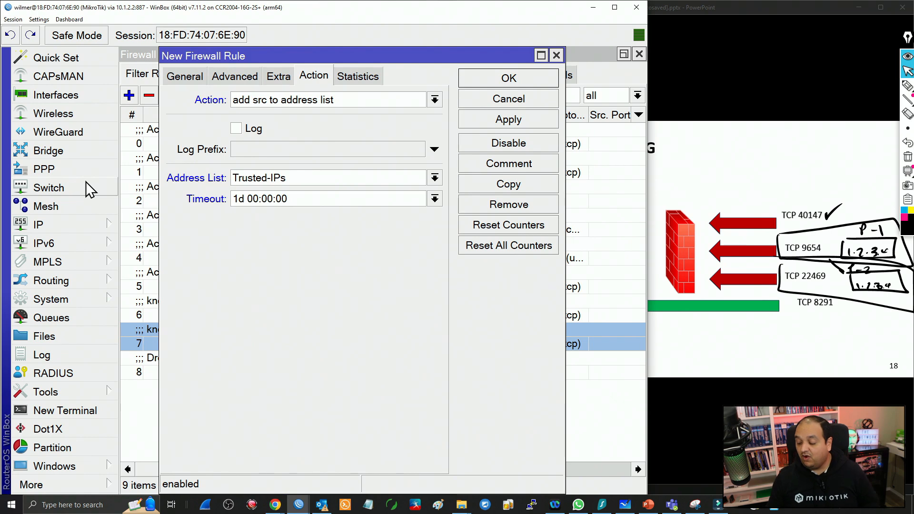
left_click(504, 124)
- Comment the port 22469 rule as "knock 3 - complete" and place it directly above the Drop Everything Else rule
left_click(510, 163)
type("knock 3 - complete")
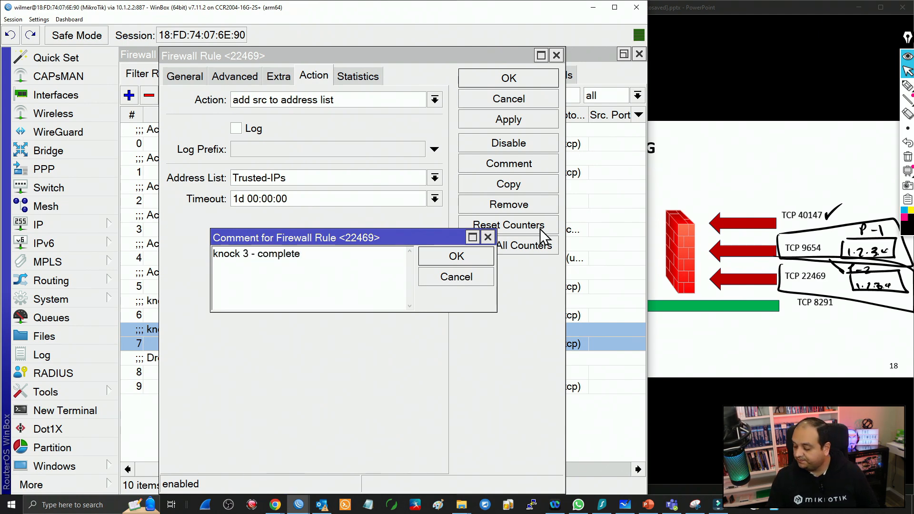
left_click(471, 260)
left_click(497, 81)
left_click(213, 392)
left_click_drag(212, 392, 235, 365)
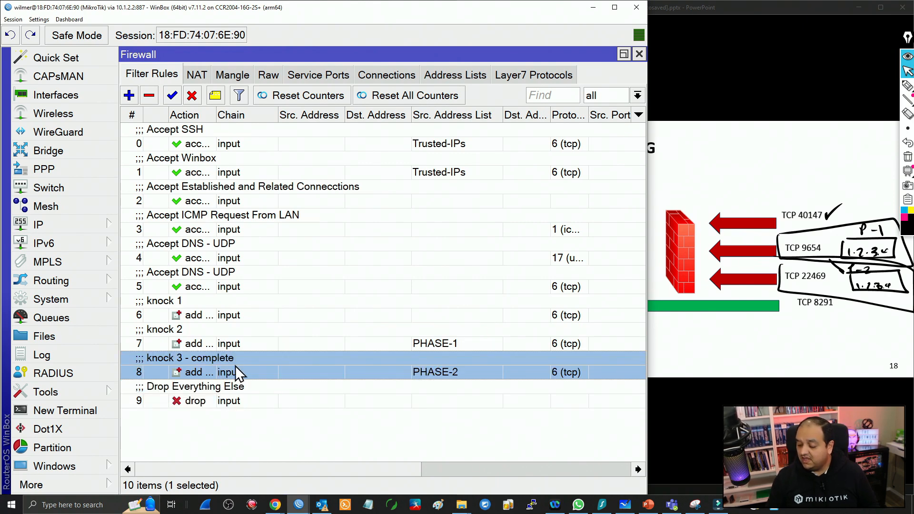
- Review the three knock filter rules and the Trusted-IPs address list entries in the maximized window
left_click(231, 343, "shift")
left_click(235, 316, "shift")
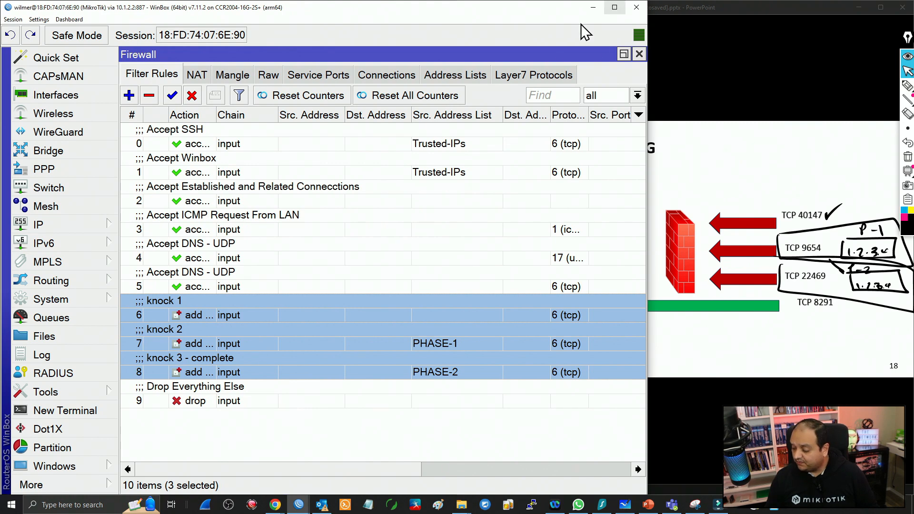
left_click(459, 75)
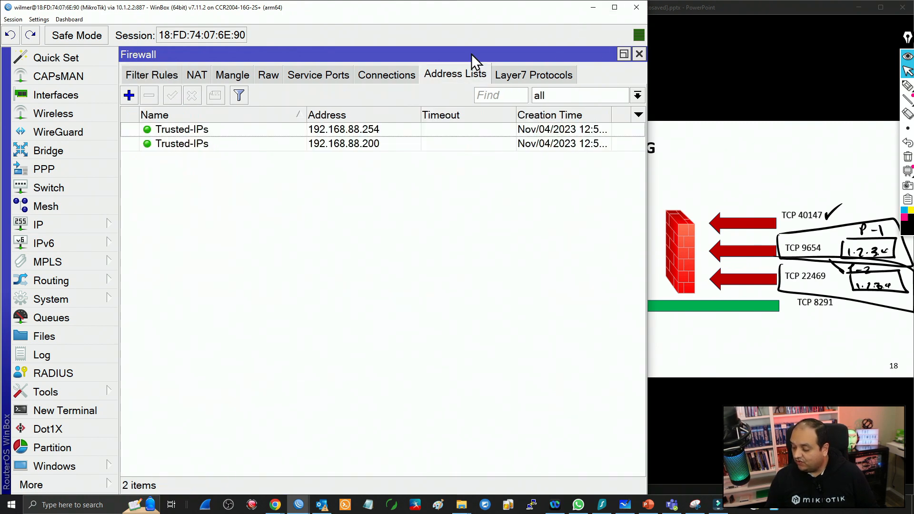
left_click(615, 7)
left_click(209, 127)
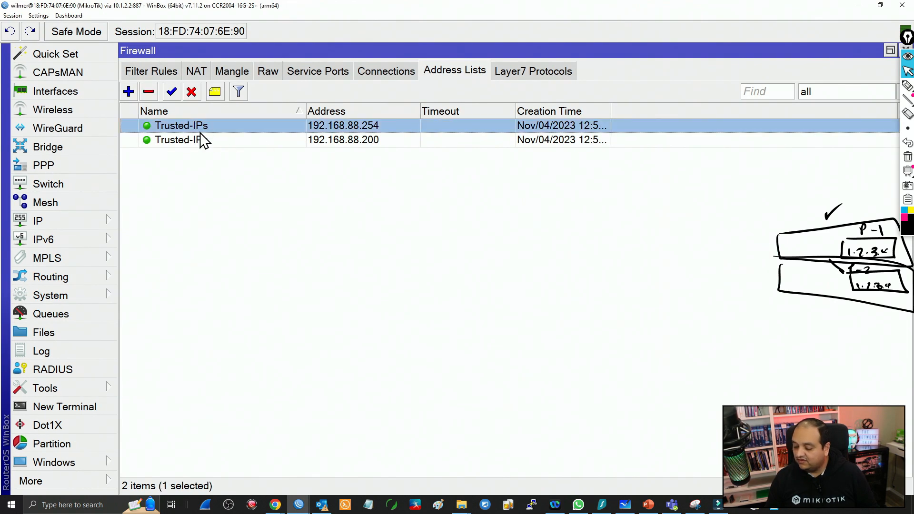
left_click(372, 143)
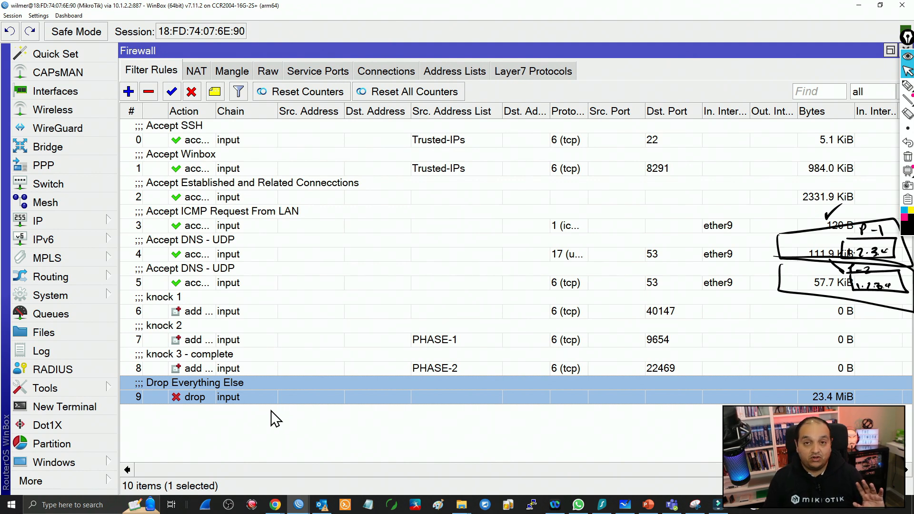
left_click_drag(210, 308, 218, 362)
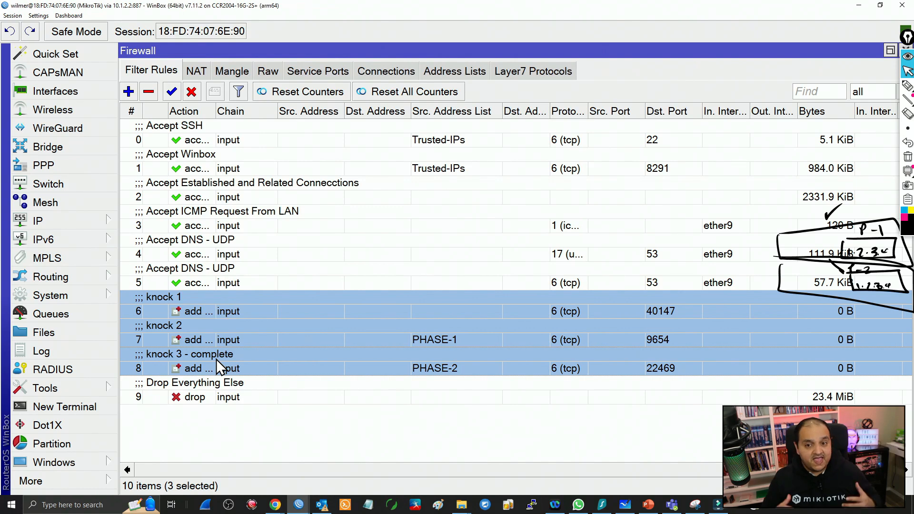
left_click(453, 72)
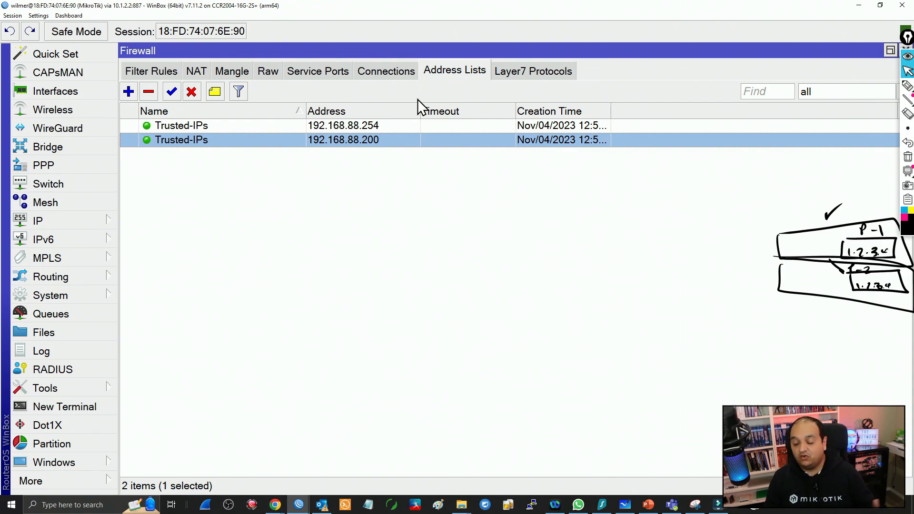
left_click(177, 74)
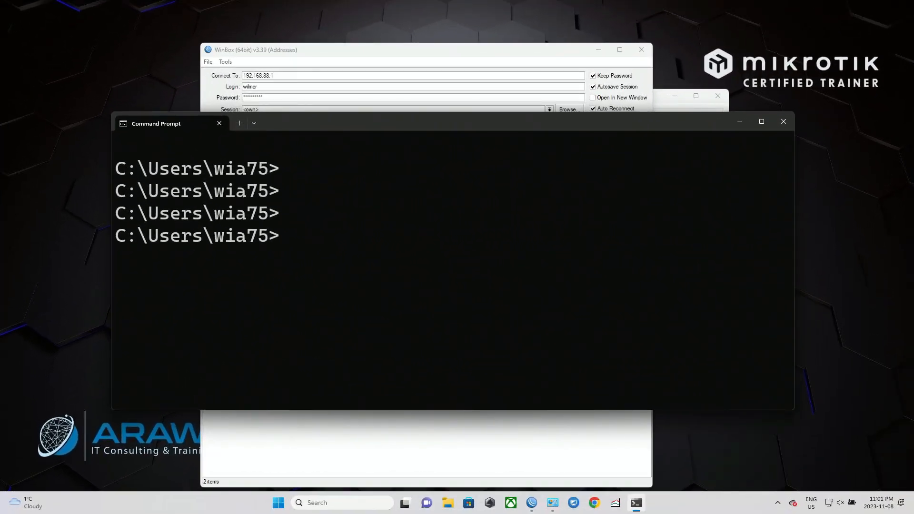
- From the client computer, try a WinBox connection to 192.168.88.1 without knocking, and stop the attempt
left_click(468, 59)
left_click(575, 162)
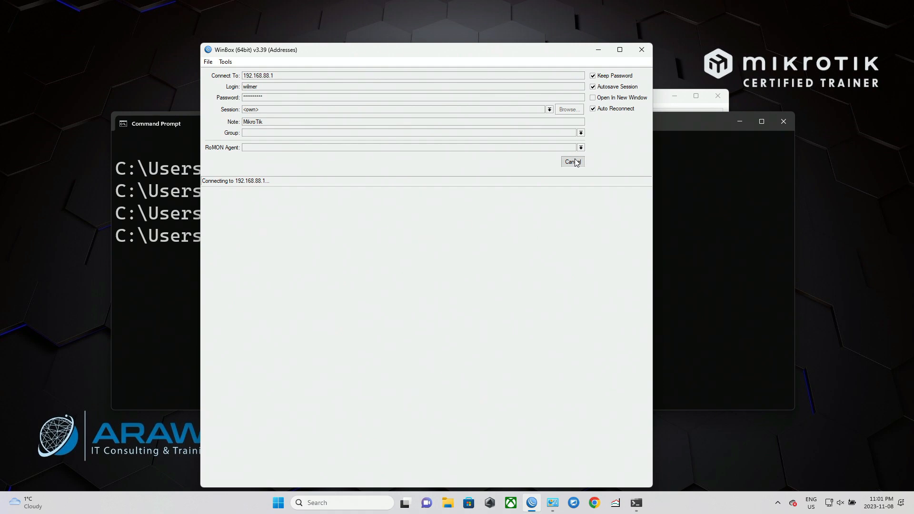
left_click(574, 162)
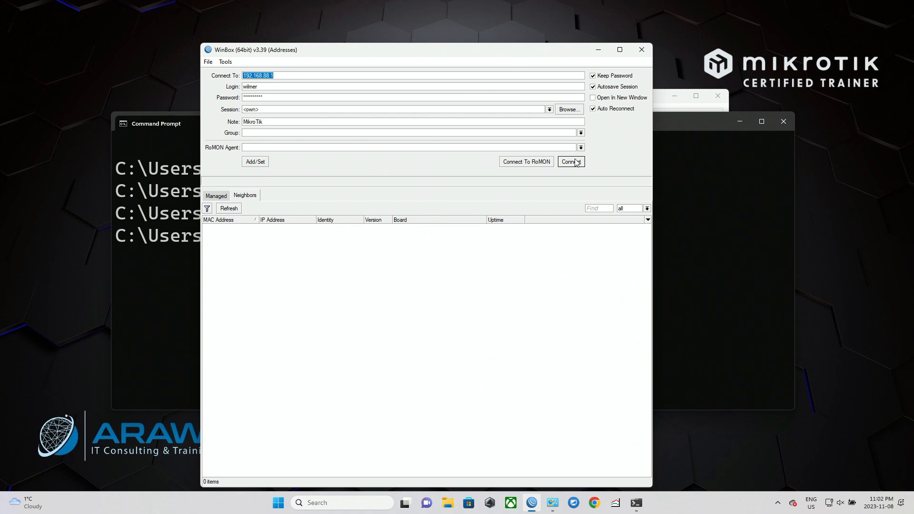
- Run ipconfig in Command Prompt, examine the client's IPv4 address on the router's subnet, and put the console away
left_click(721, 190)
type("ipconfig")
key("Return")
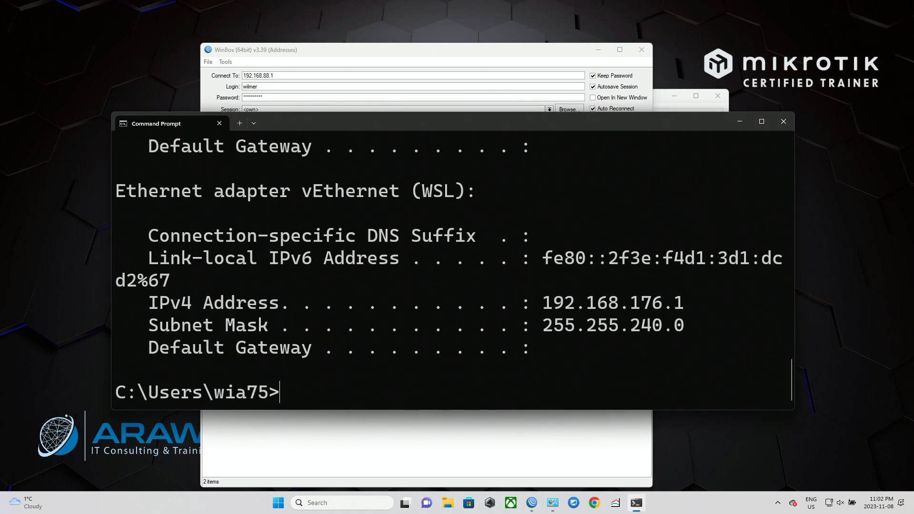
left_click_drag(791, 369, 782, 206)
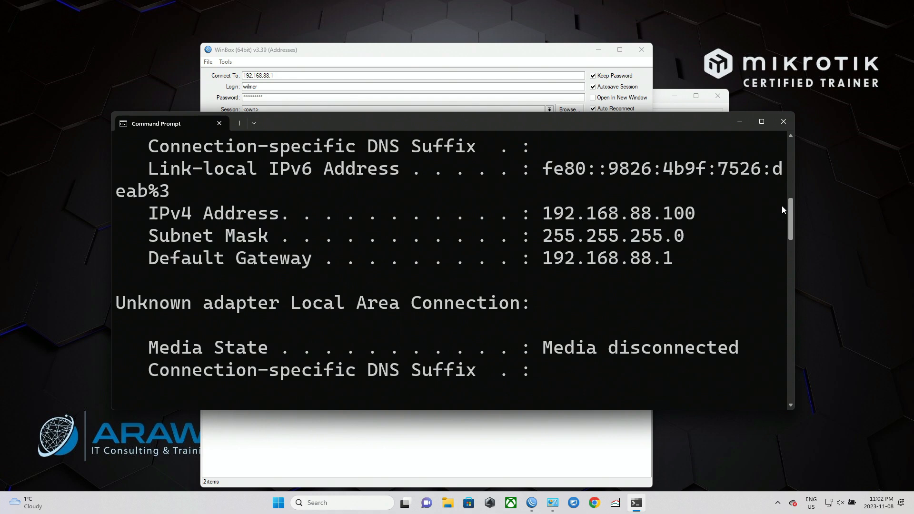
left_click_drag(716, 218, 670, 221)
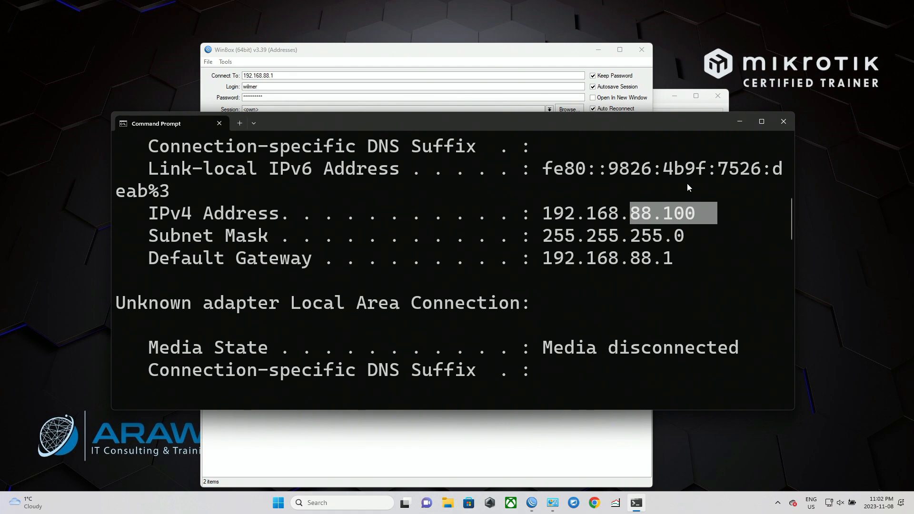
key("ctrl+c")
left_click(739, 122)
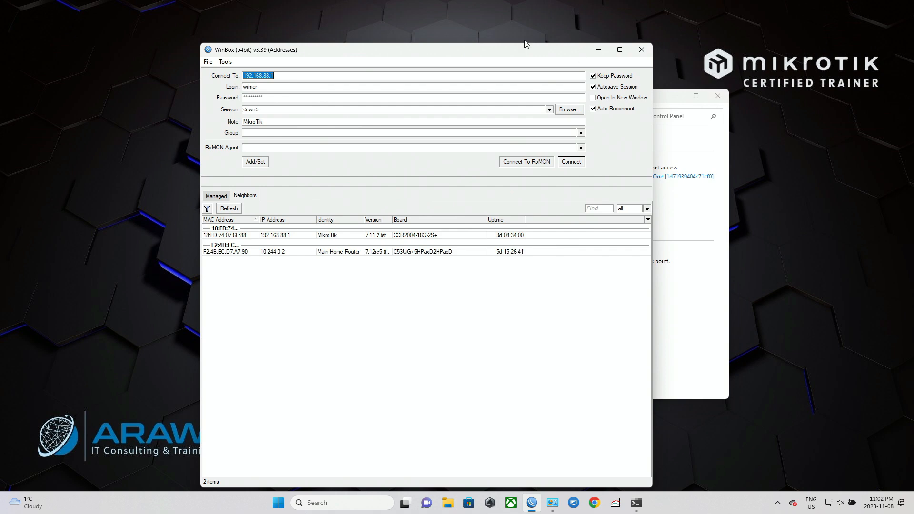
- Send the first knock by attempting a WinBox connection to 192.168.88.1:40147, and cancel the attempt
left_click(295, 75)
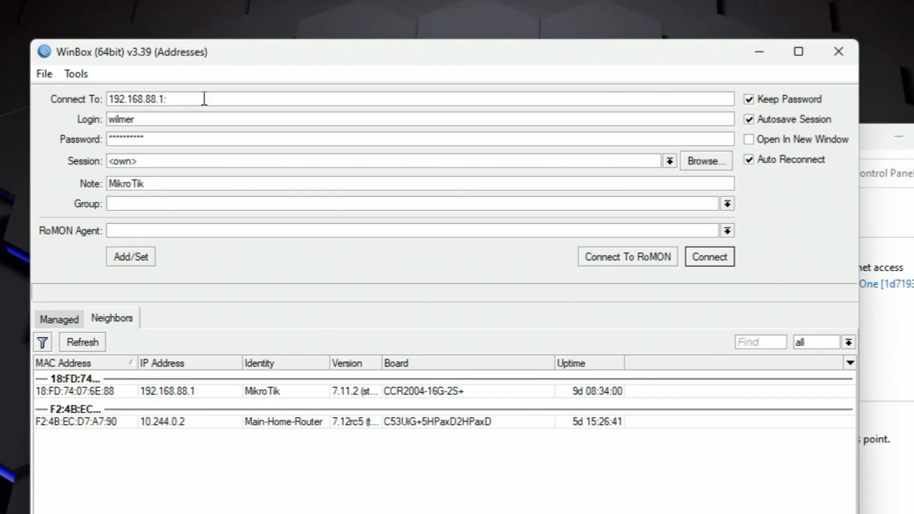
type(":40147")
left_click(710, 258)
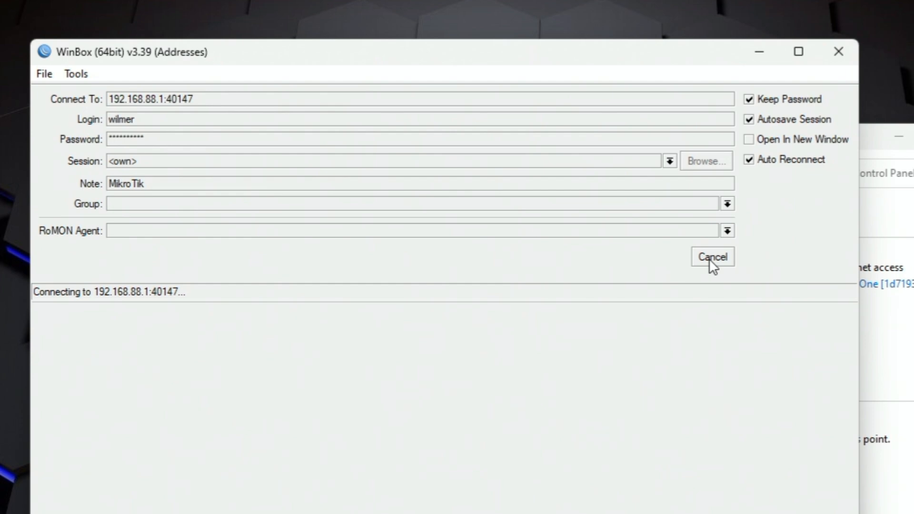
left_click(710, 259)
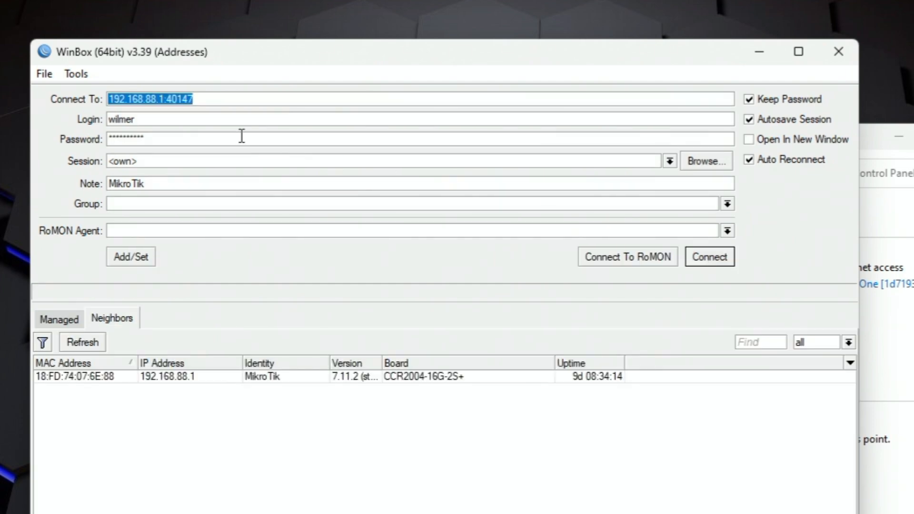
- Send the second knock by attempting a connection to 192.168.88.1:9654, and cancel the attempt
left_click(201, 95)
key("BackSpace")
key("BackSpace")
key("BackSpace")
key("BackSpace")
key("BackSpace")
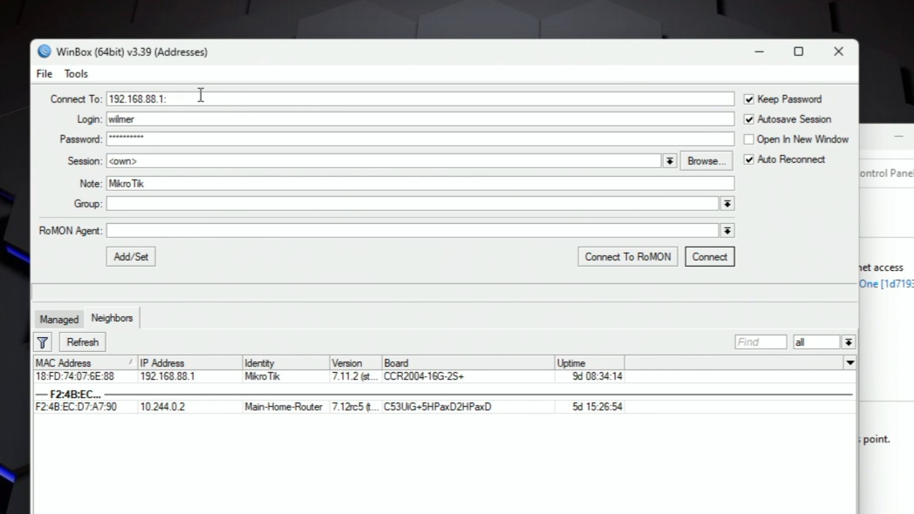
type("9654")
left_click(709, 257)
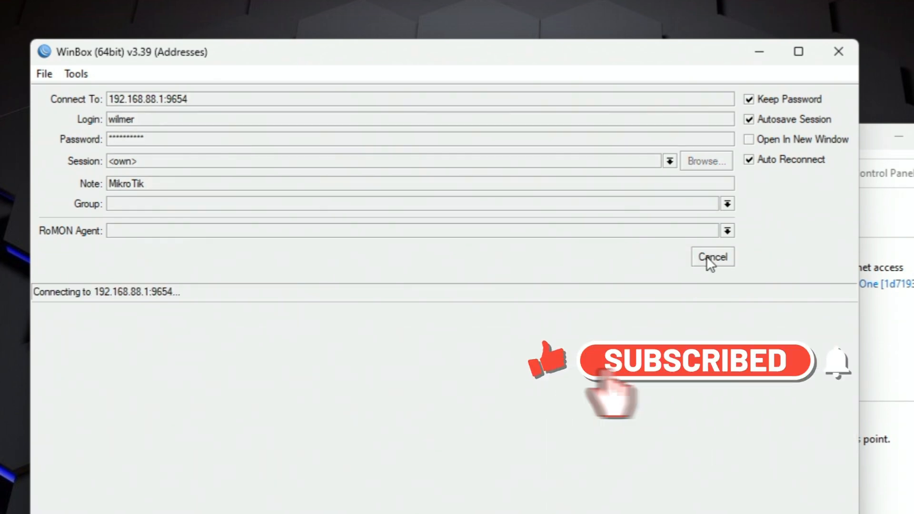
left_click(707, 256)
- Send the third knock by attempting a connection to 192.168.88.1:22469, and cancel the attempt
left_click(196, 98)
key("BackSpace")
key("BackSpace")
key("BackSpace")
key("BackSpace")
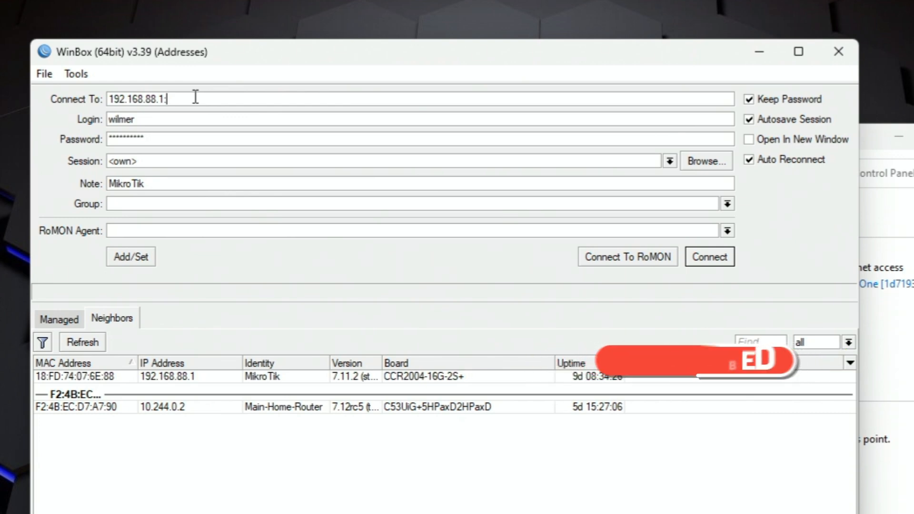
type("22469")
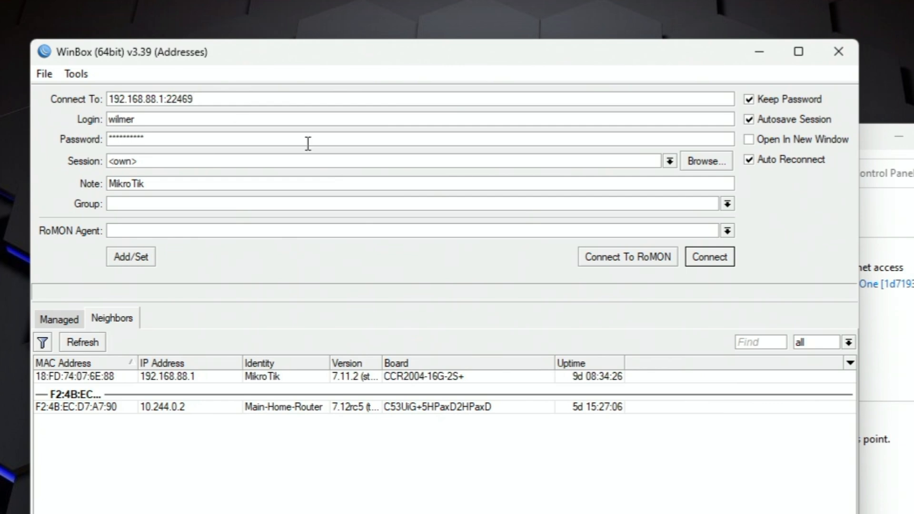
left_click(710, 261)
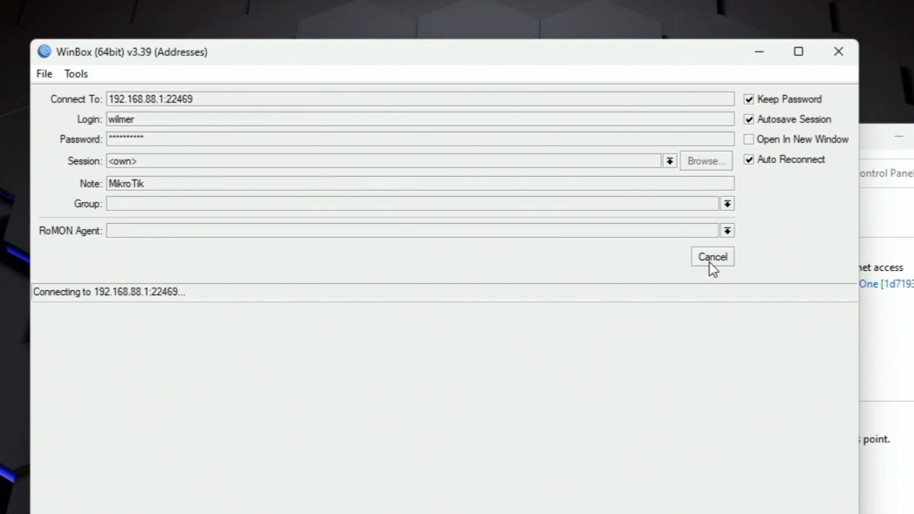
left_click(709, 261)
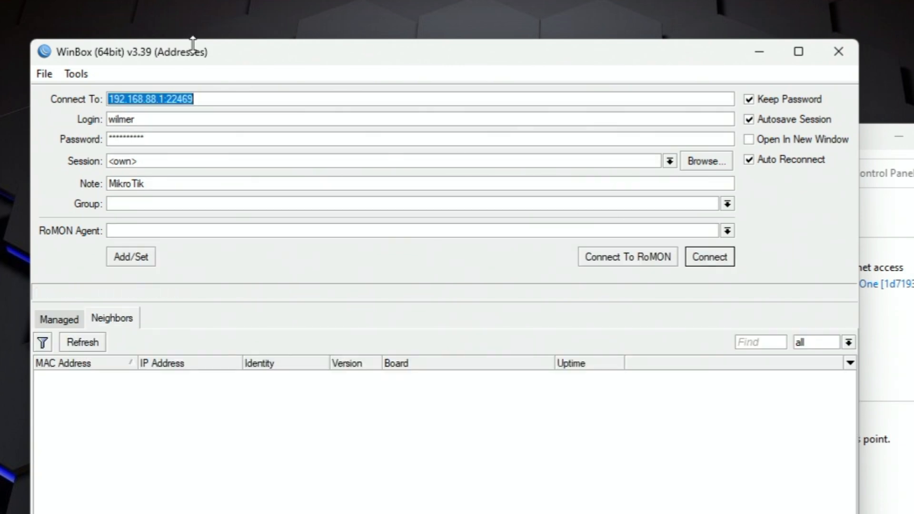
- Remove the port from the connection address and log in to the router at 192.168.88.1
left_click(231, 100)
key("BackSpace")
key("BackSpace")
key("BackSpace")
key("BackSpace")
key("BackSpace")
key("BackSpace")
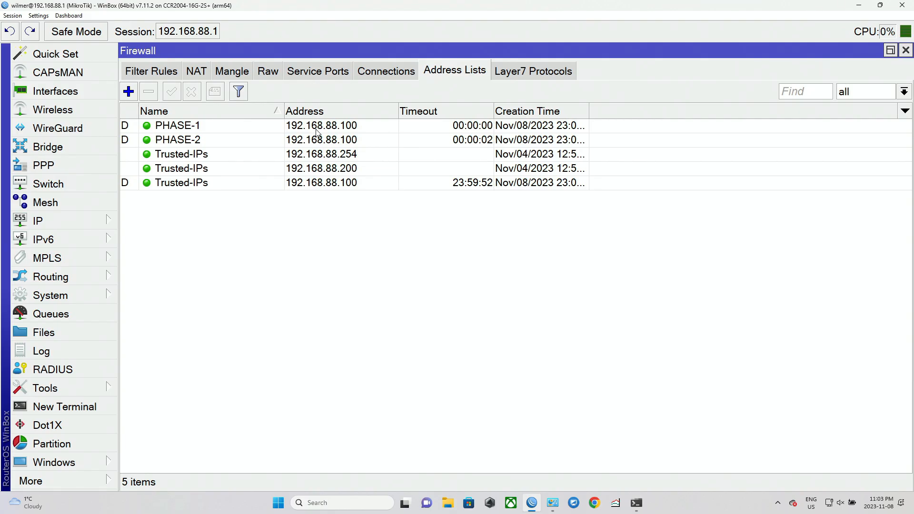
- Examine the client's dynamic PHASE-1, PHASE-2 and Trusted-IPs address list entries and their timeouts
double_click(318, 130)
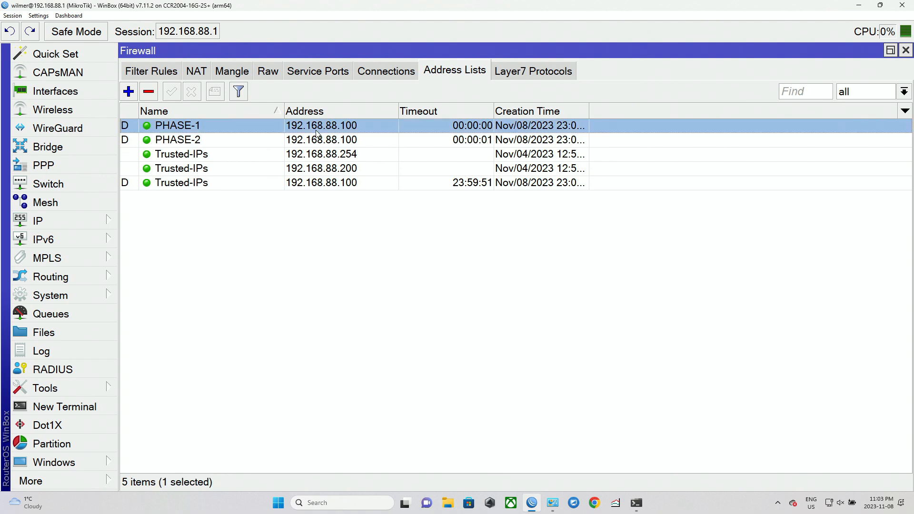
key("Escape")
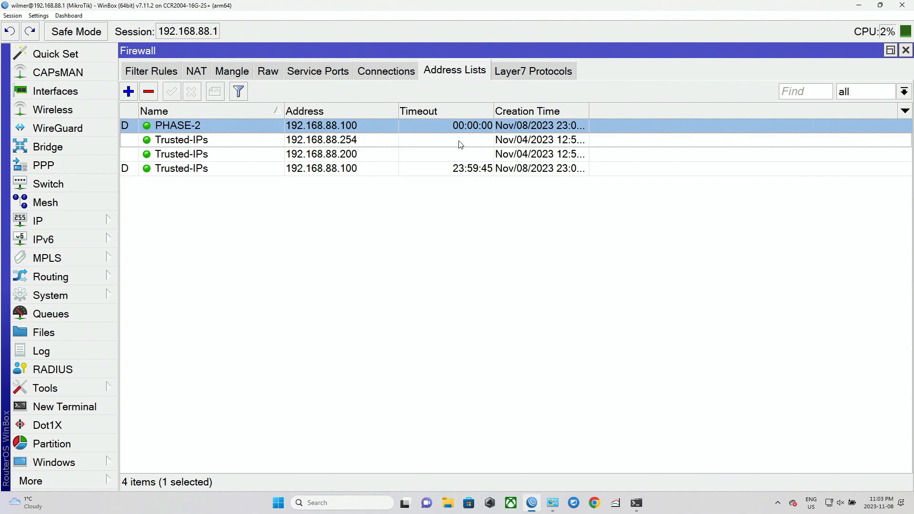
left_click(457, 173)
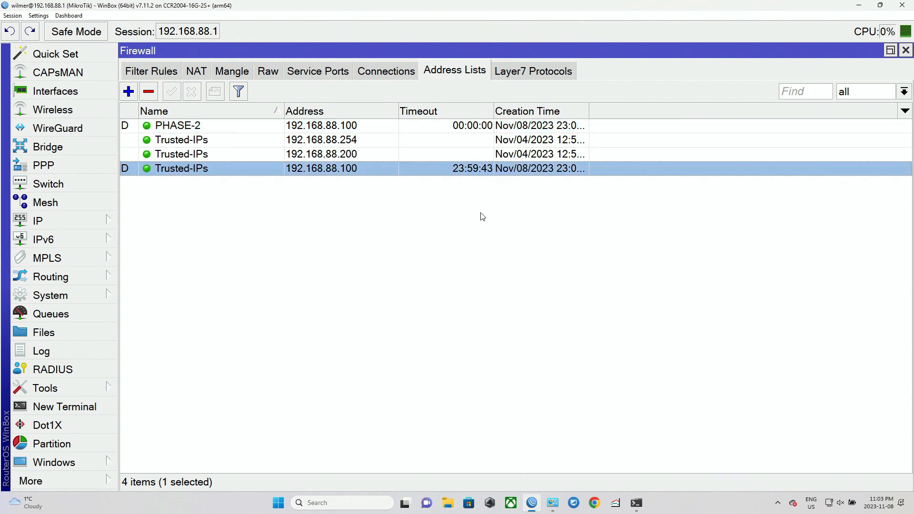
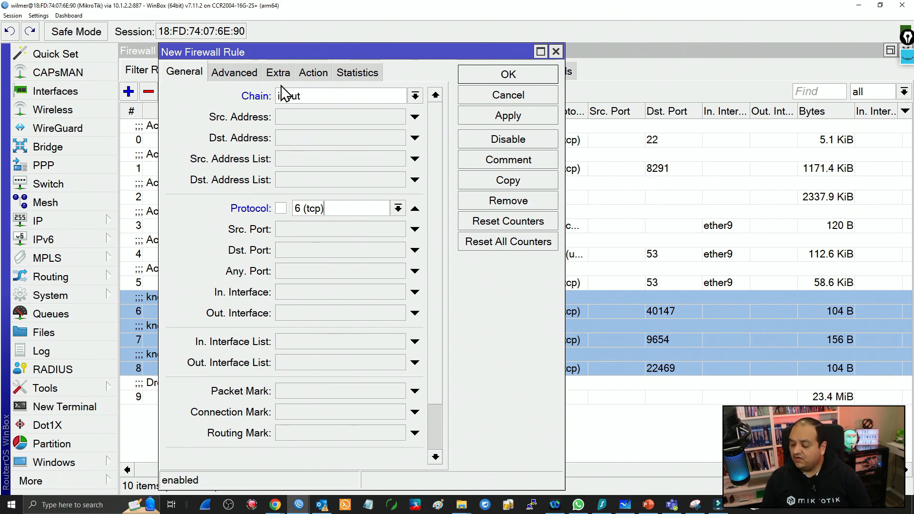
- Enable PSD matching on the new rule with weight threshold 21, delay threshold 00:00:03, low port weight 3 and high port weight 1
left_click(280, 71)
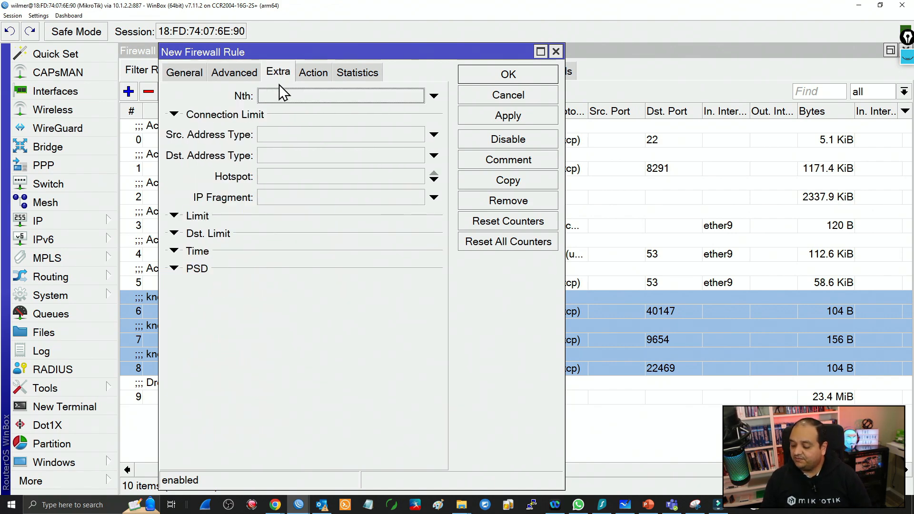
left_click(193, 271)
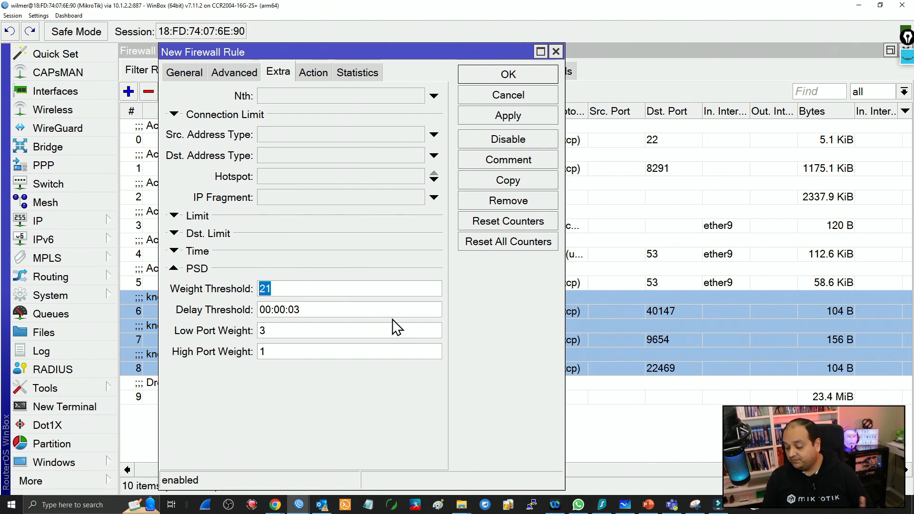
left_click(263, 333)
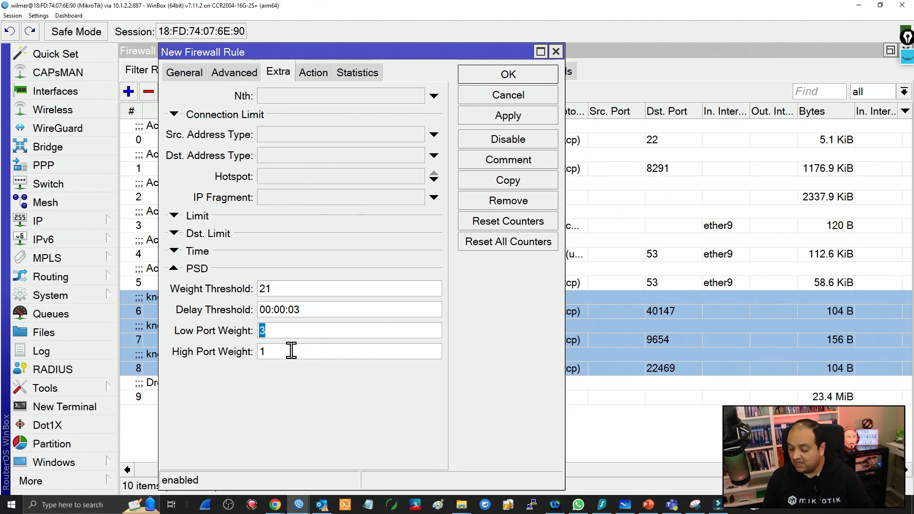
key("Tab")
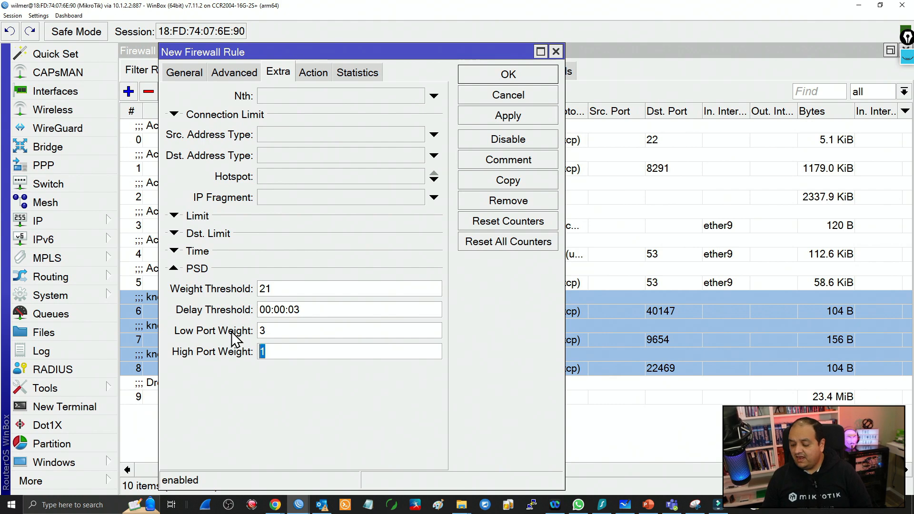
double_click(282, 333)
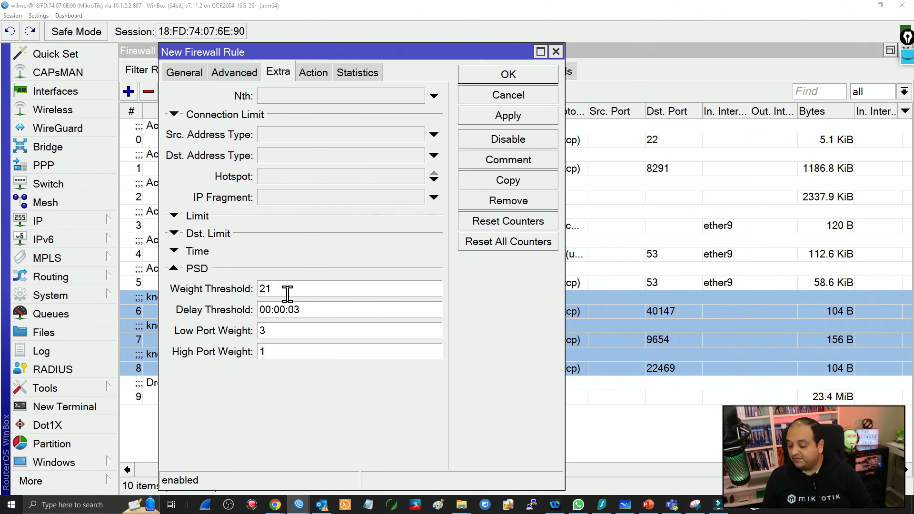
double_click(288, 294)
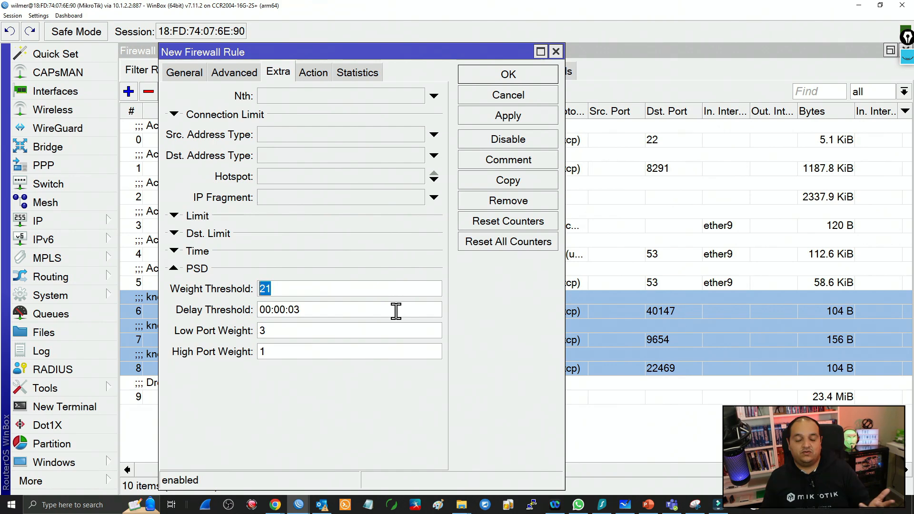
- Set the rule's action to add src to address list, using an address list named PORT-SCANNERS
left_click(313, 75)
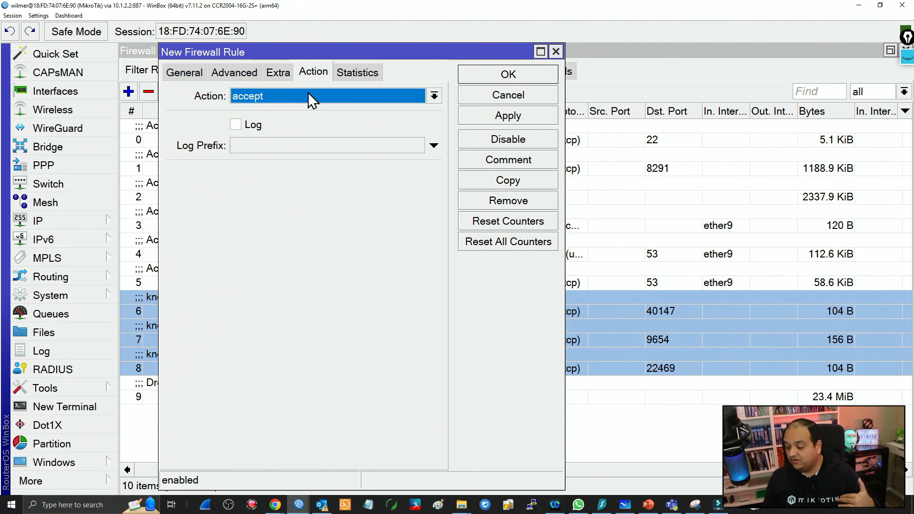
left_click(308, 92)
left_click(281, 136)
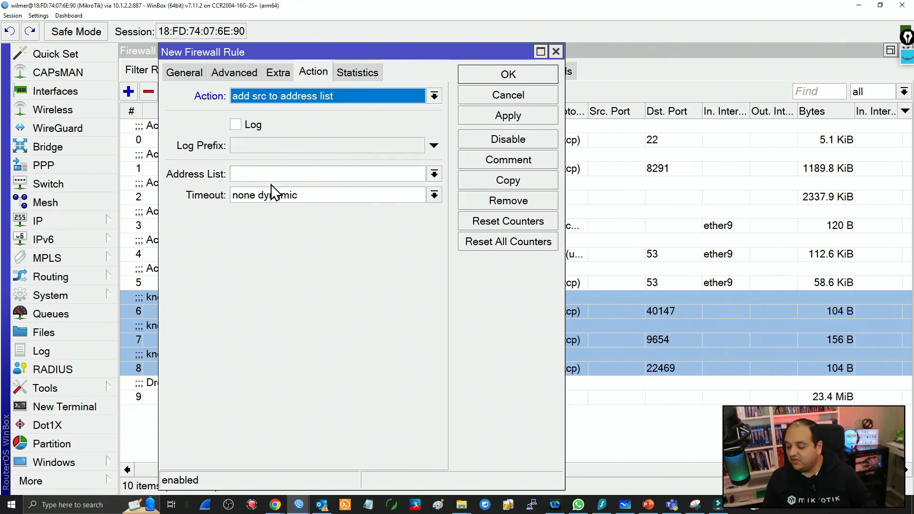
left_click(266, 174)
type("Ro")
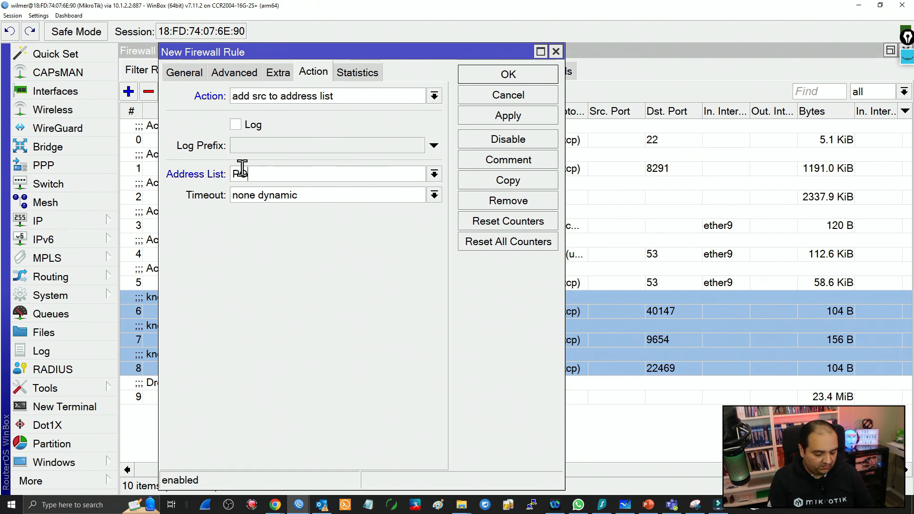
type("RT-SCANNER")
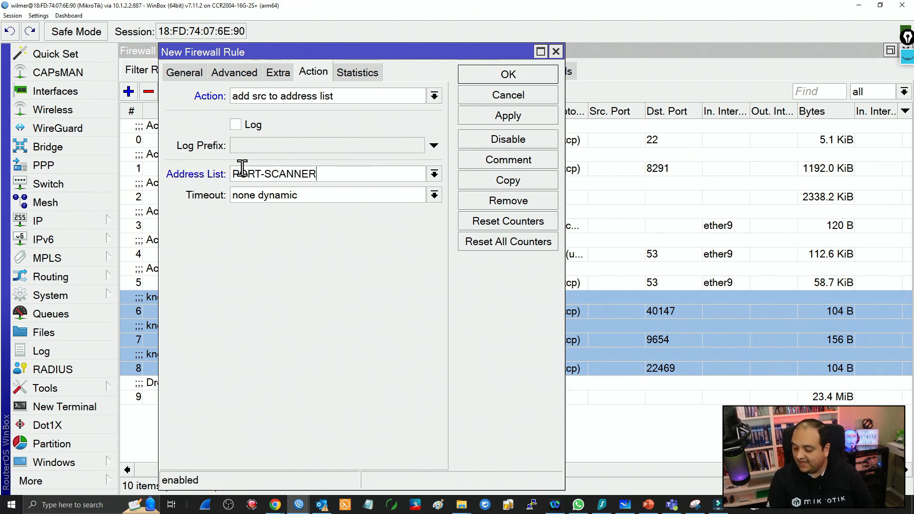
type("S")
- Set the address list timeout to 1d 00:00:00 and save the rule
left_click(334, 196)
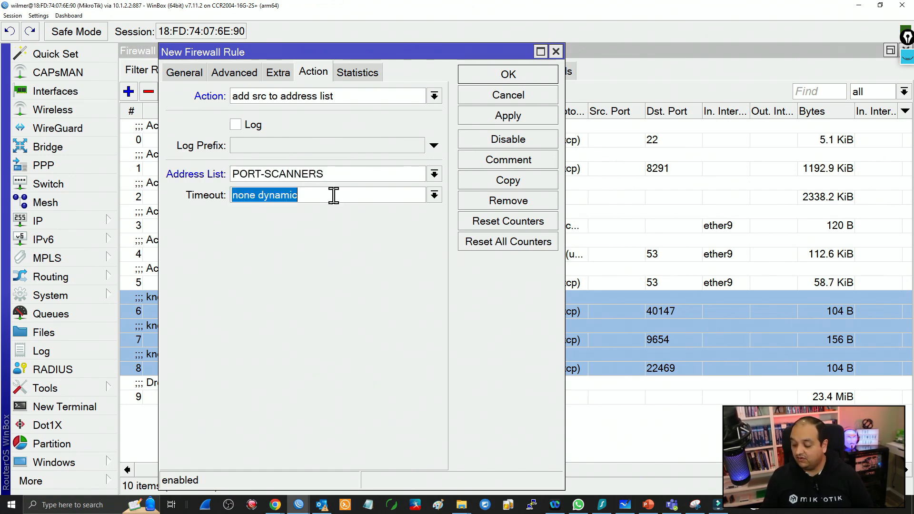
type("1d 00:")
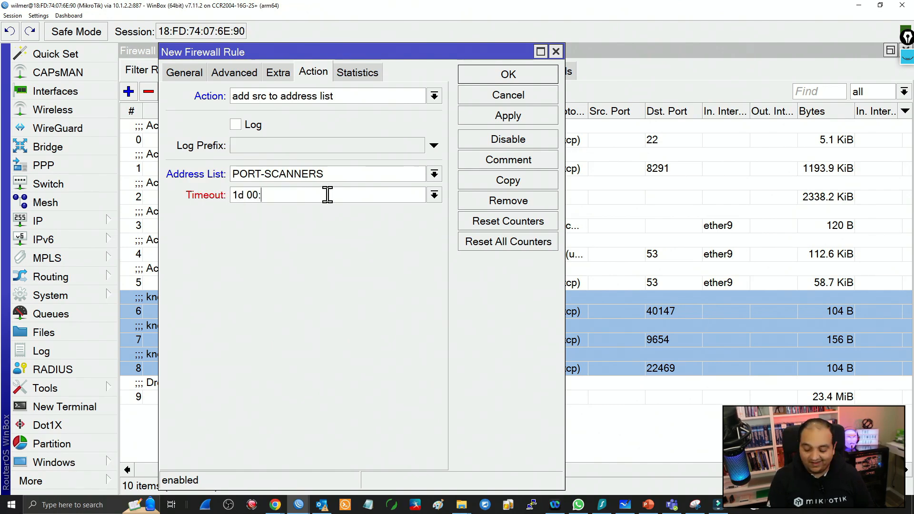
type("00:00")
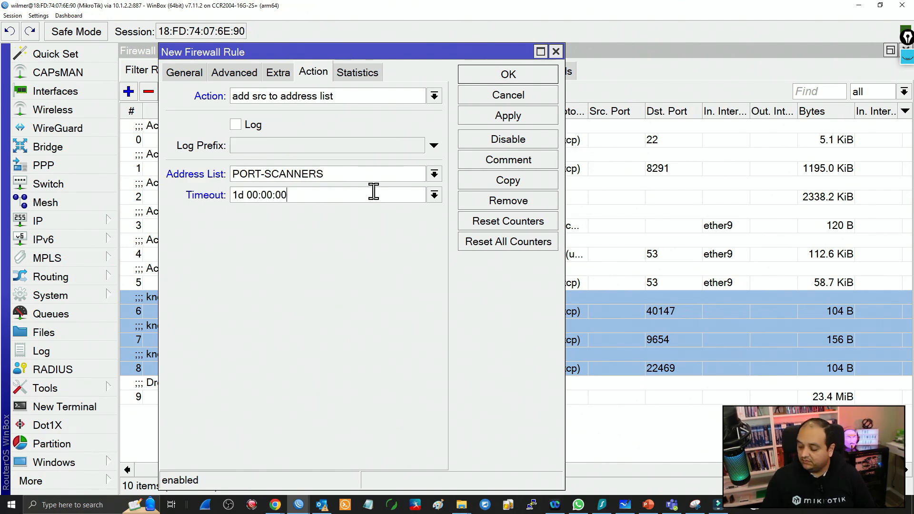
left_click(486, 117)
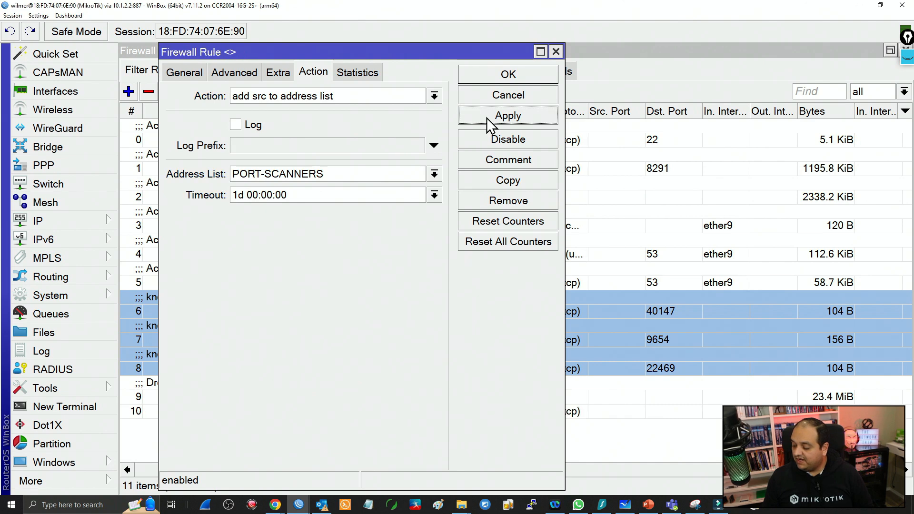
left_click(507, 76)
- Comment the new rule as "Port Scanner Detector" and move it above the Drop Everything Else rule
left_click(212, 412)
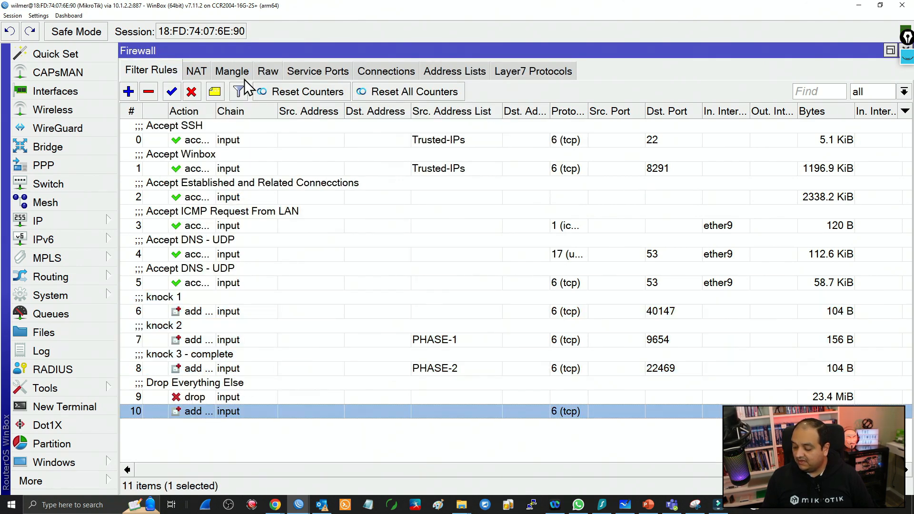
left_click(215, 92)
type("P")
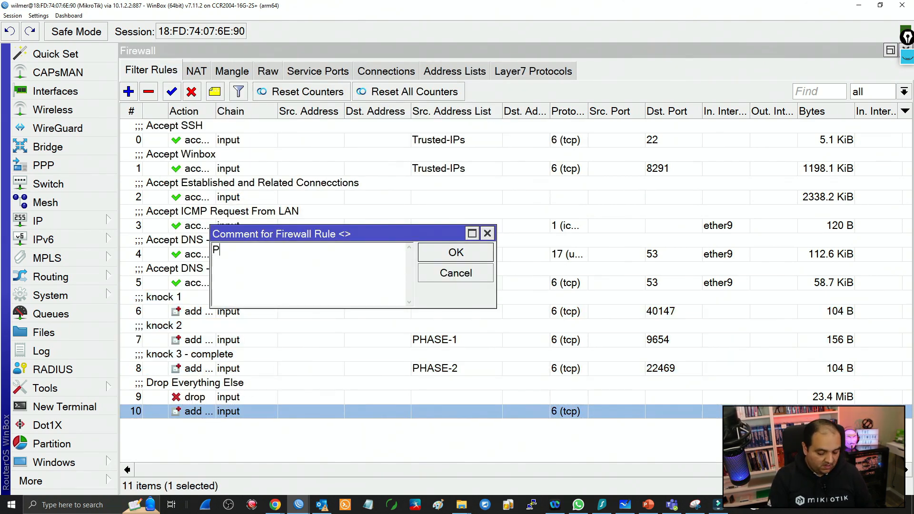
type("ort Scc")
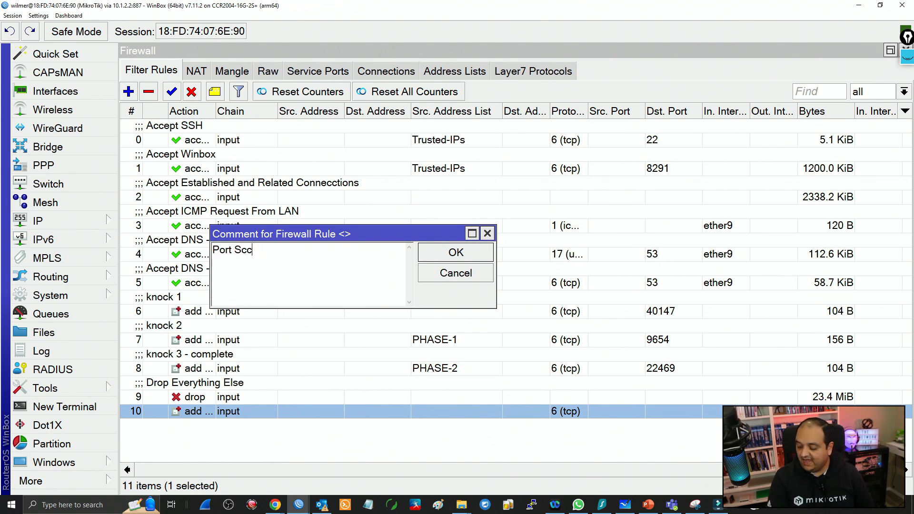
key("BackSpace")
type("anner D")
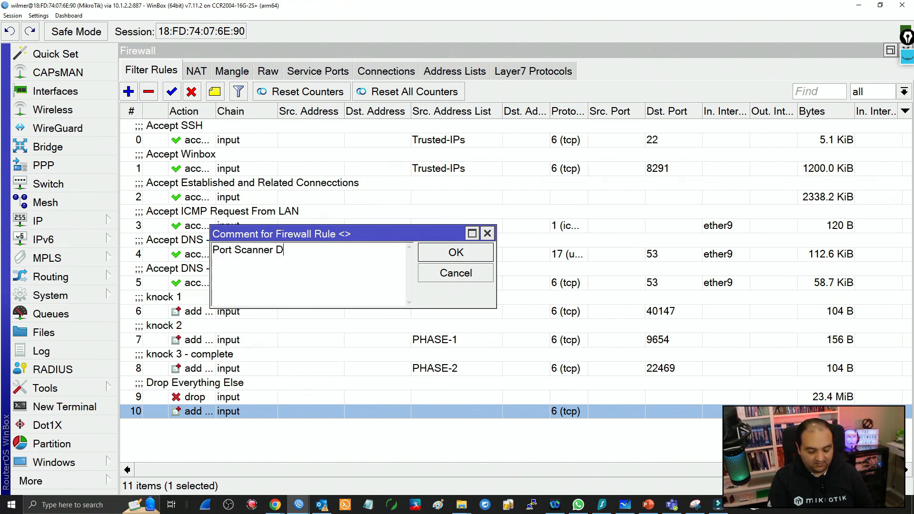
type("etector")
key("Return")
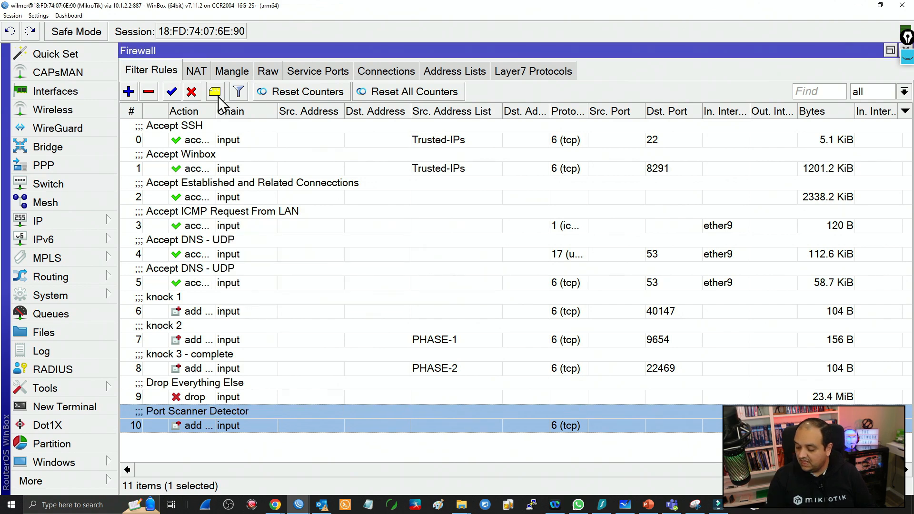
left_click_drag(217, 426, 247, 401)
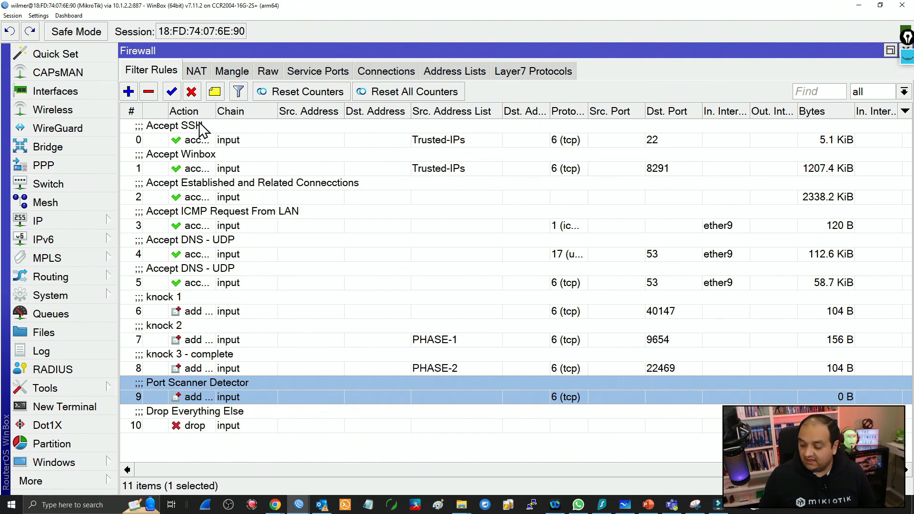
- Delete the dynamic Trusted-IPs entry for 192.168.88.100 from the firewall address lists
left_click(454, 72)
left_click(325, 153)
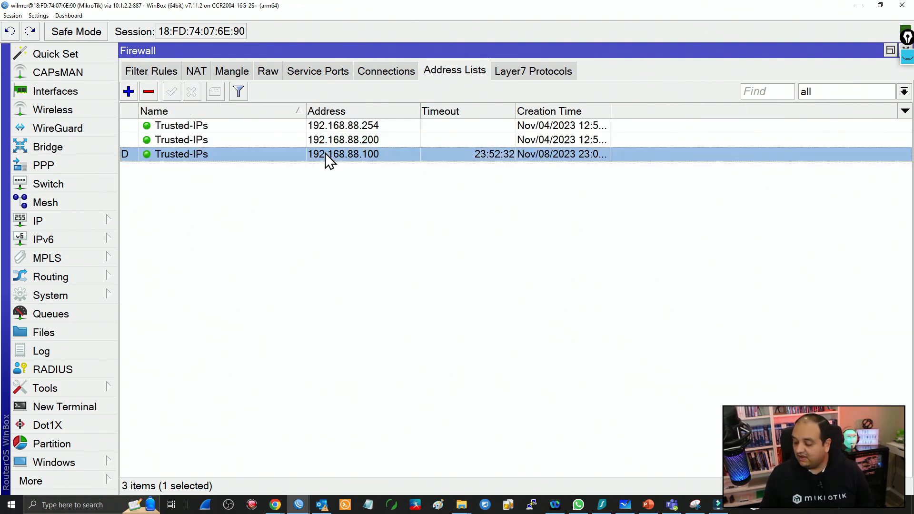
key("Delete")
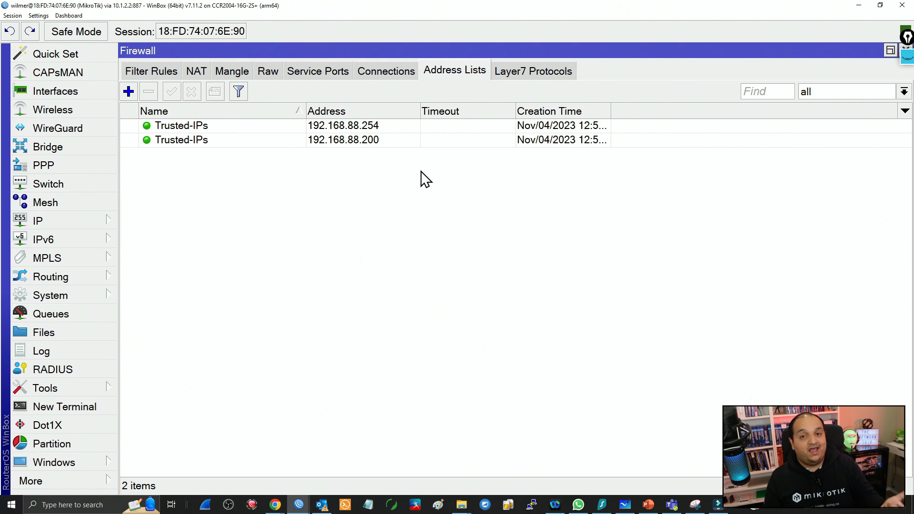
- Add a filter rule that drops input chain traffic whose source address list is PORT-SCANNERS
left_click(148, 75)
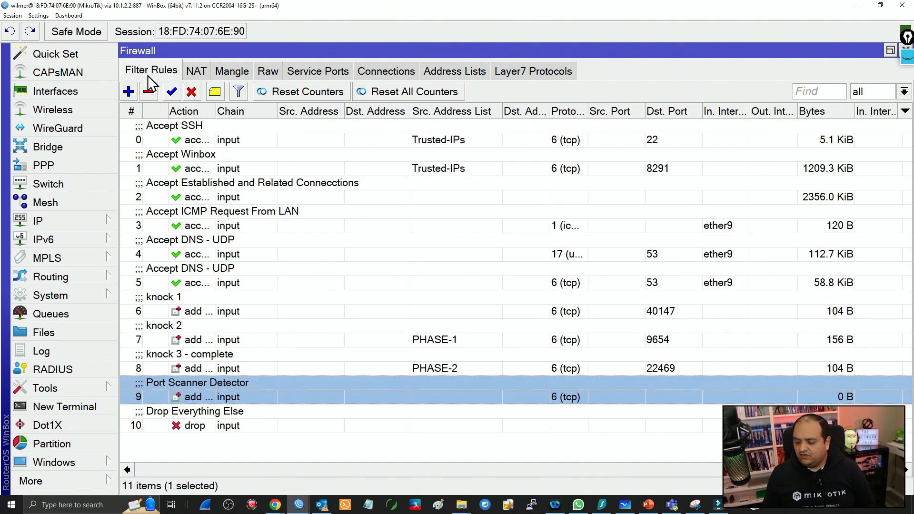
left_click(129, 92)
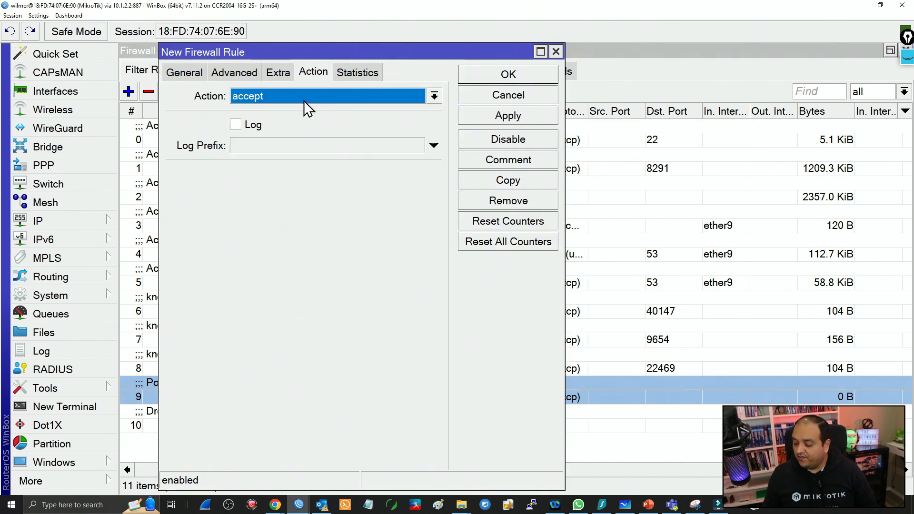
left_click(304, 101)
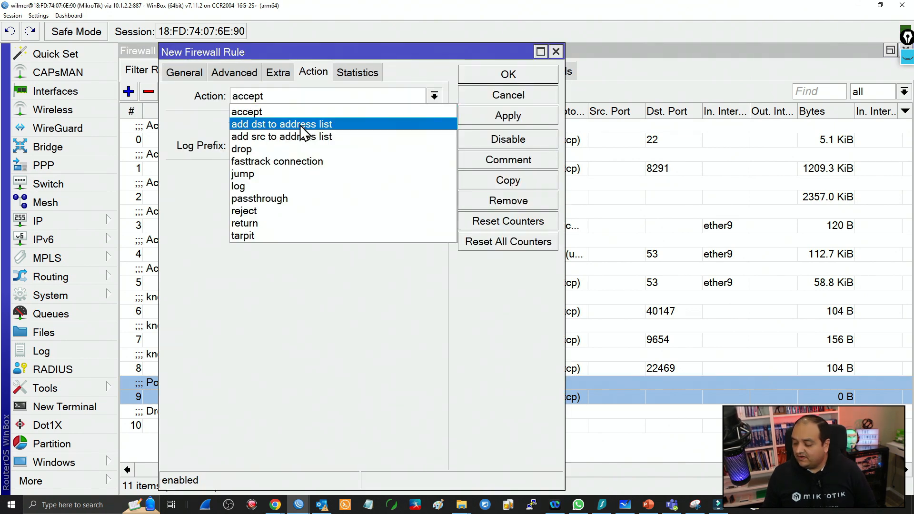
left_click(262, 149)
left_click(184, 73)
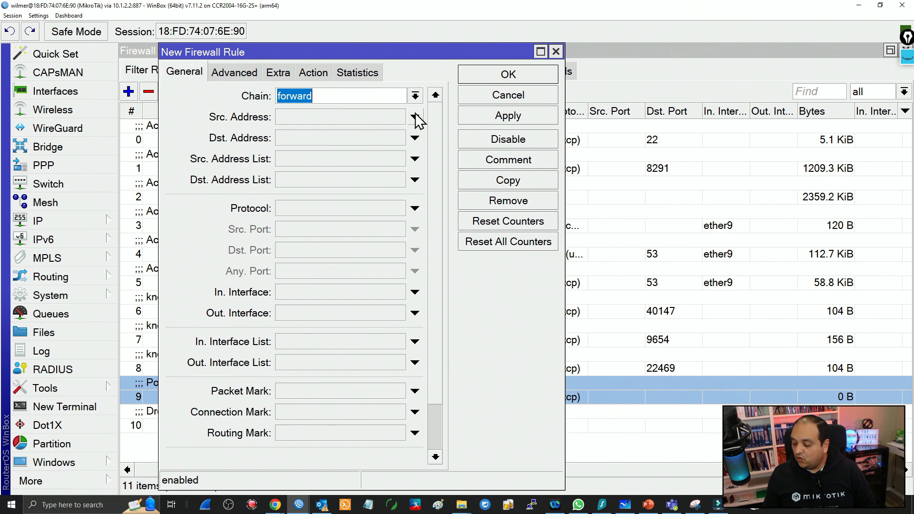
left_click(416, 96)
left_click(320, 123)
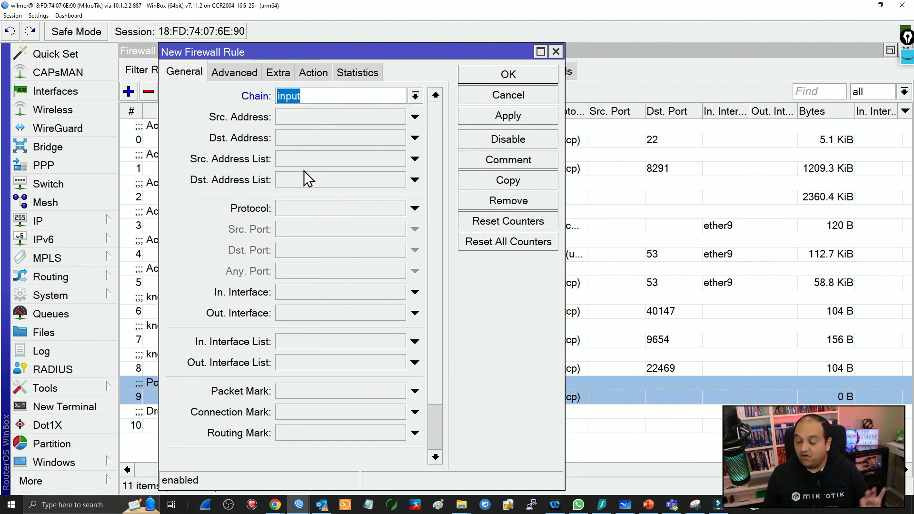
left_click(415, 158)
left_click(398, 159)
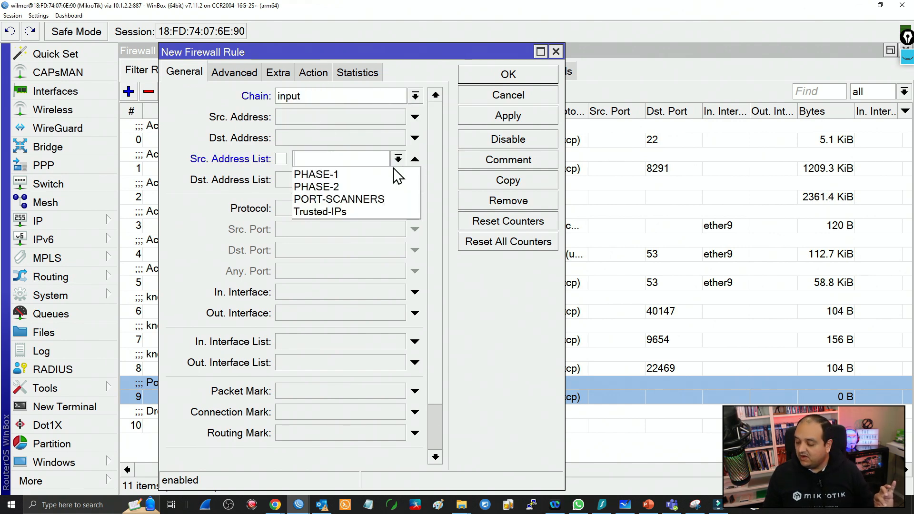
left_click(368, 199)
left_click(491, 120)
- Comment the drop rule as "Block Port Scanners", save it and move it above the Accept SSH rule
left_click(502, 158)
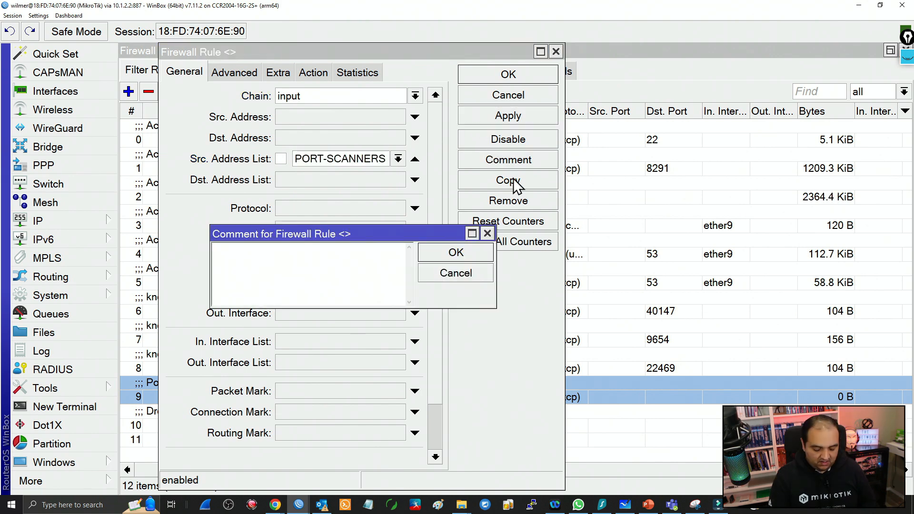
type("Block")
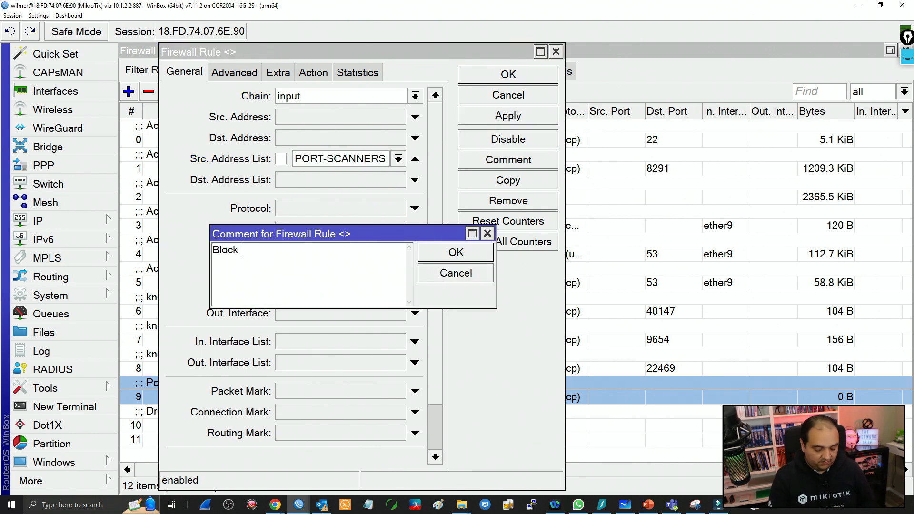
type(" Port Scanners")
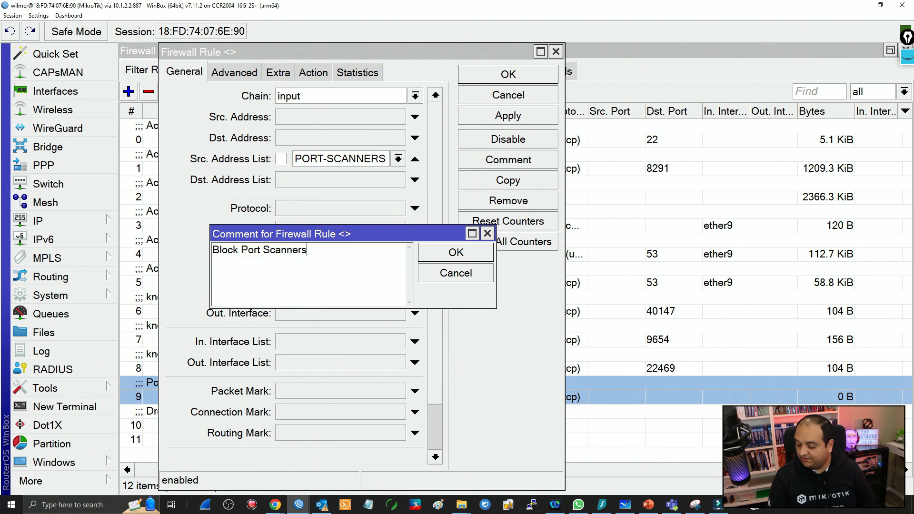
key("Return")
key("Return")
left_click_drag(251, 449, 237, 130)
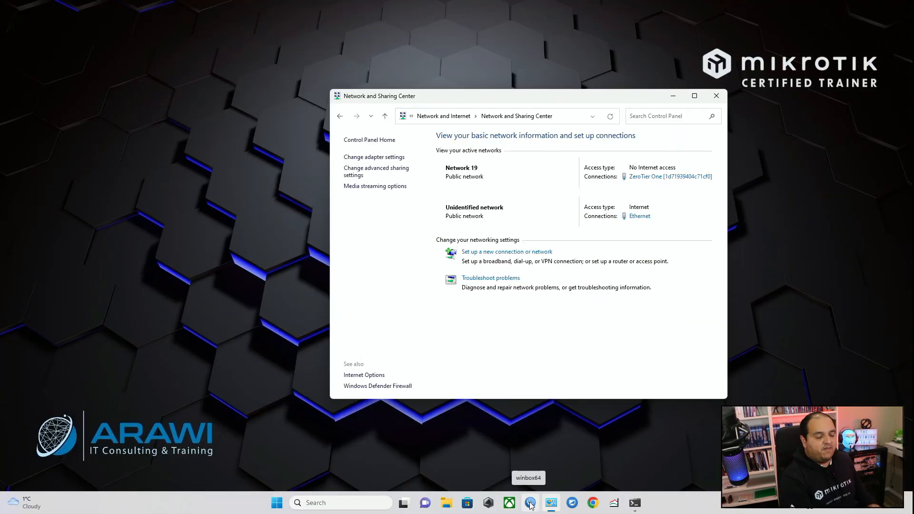
- On the client computer, test a WinBox connection to 192.168.88.1 and cancel the attempt
left_click(530, 503)
key("Return")
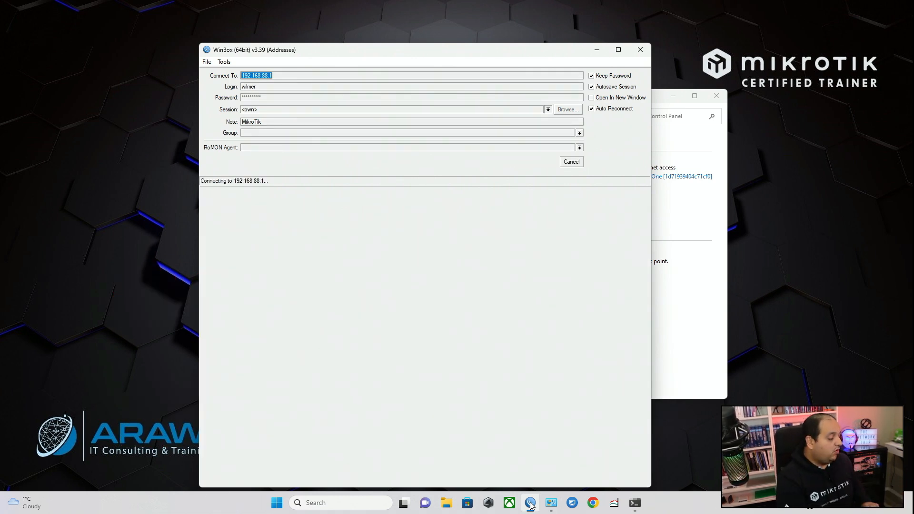
left_click(571, 163)
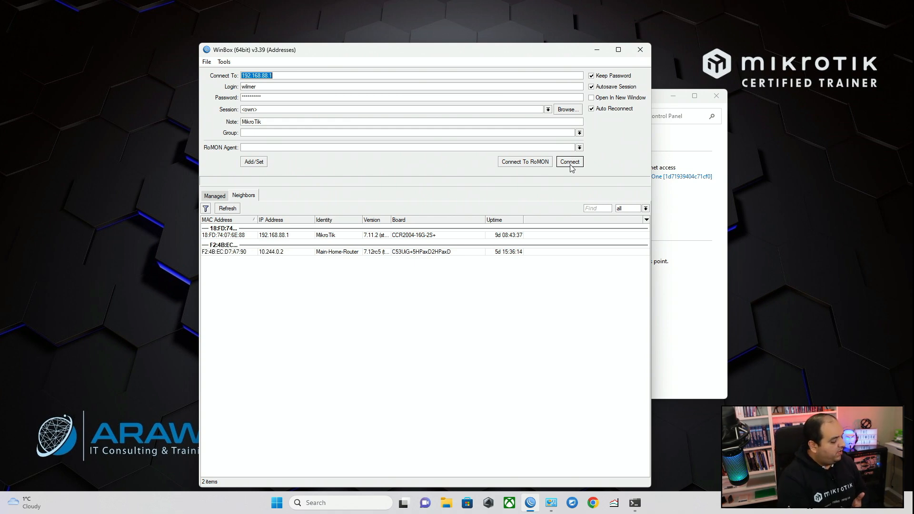
- From the client's Command Prompt, scan the router with nmap -p 1-65535 -T5 -Pn 192.168.88.1
left_click(636, 505)
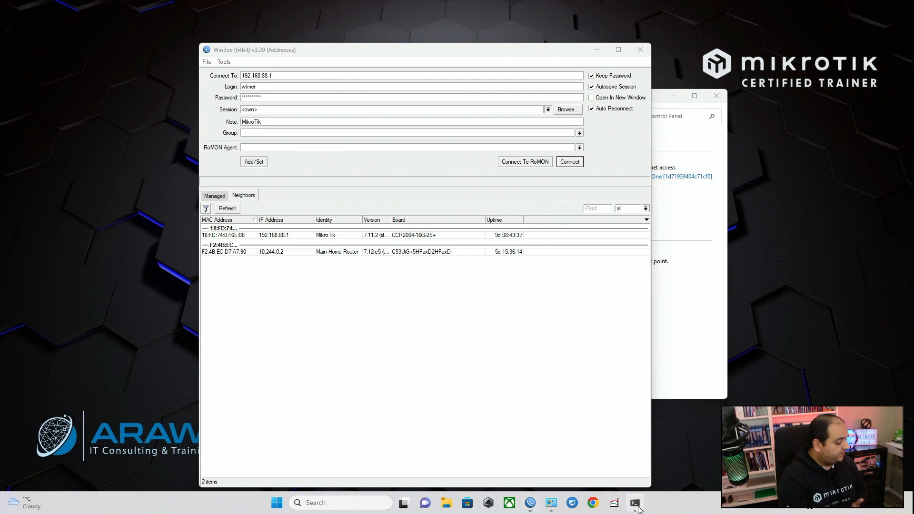
key("Return")
key("Return")
key("Return")
key("Return")
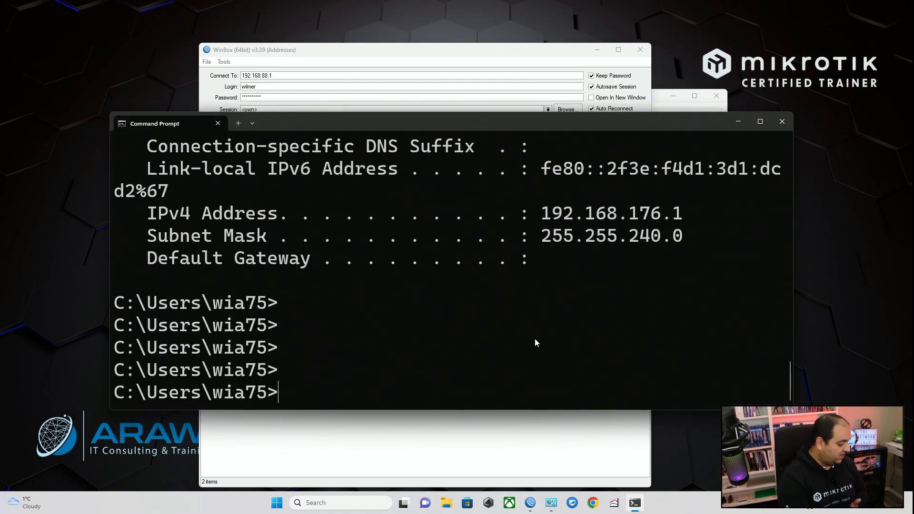
key("Up")
key("Up")
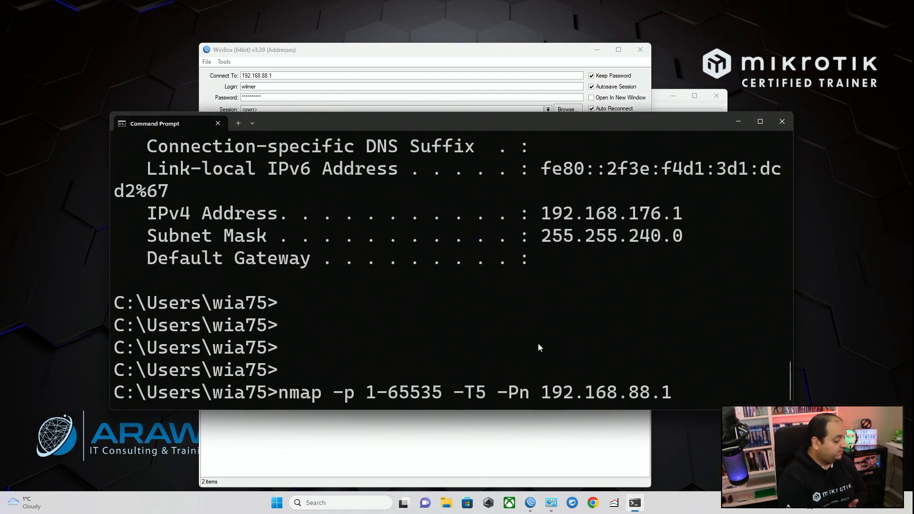
left_click_drag(331, 390, 441, 394)
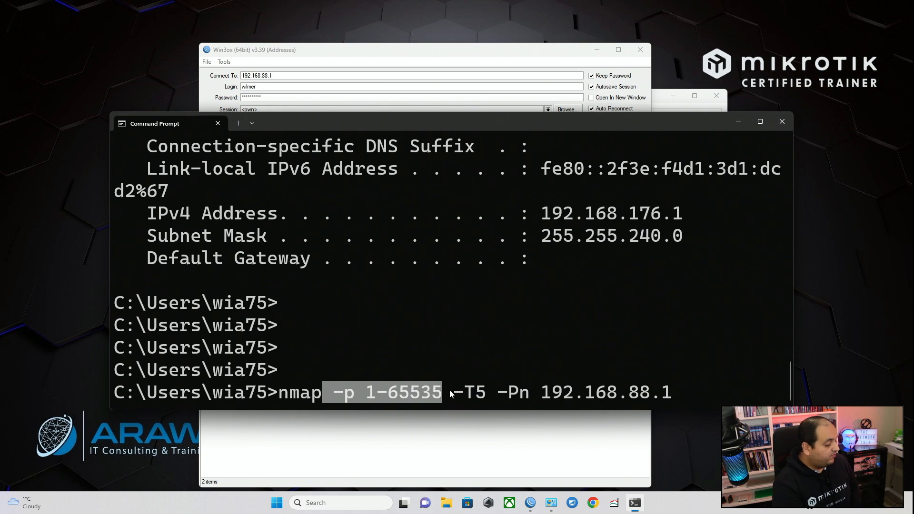
left_click_drag(452, 393, 482, 397)
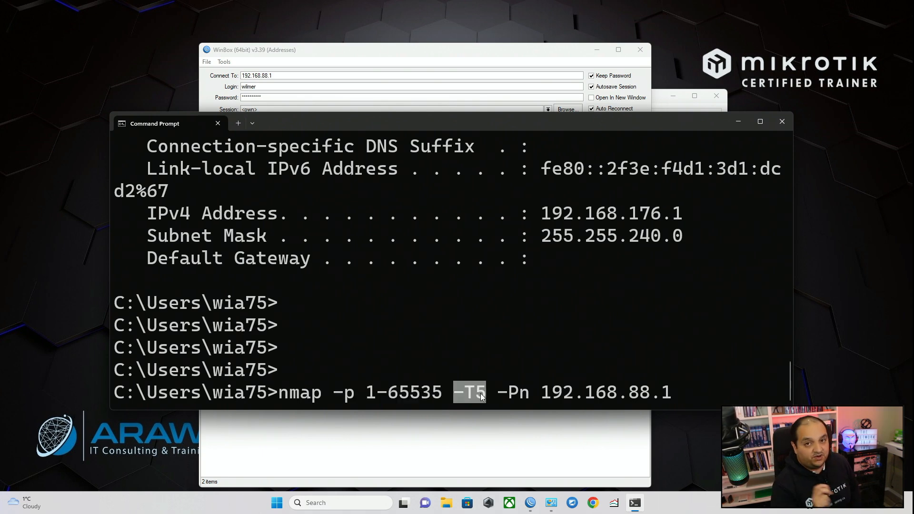
left_click_drag(542, 394, 670, 395)
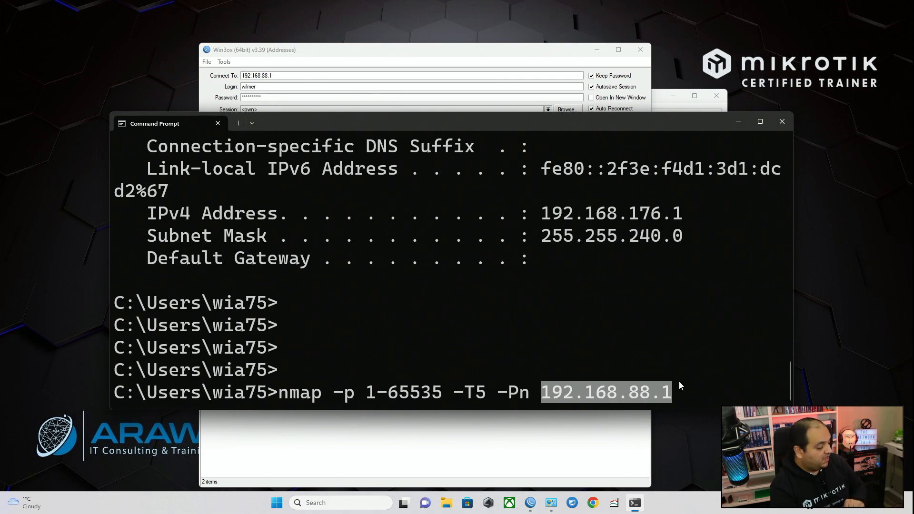
left_click(679, 382)
key("Return")
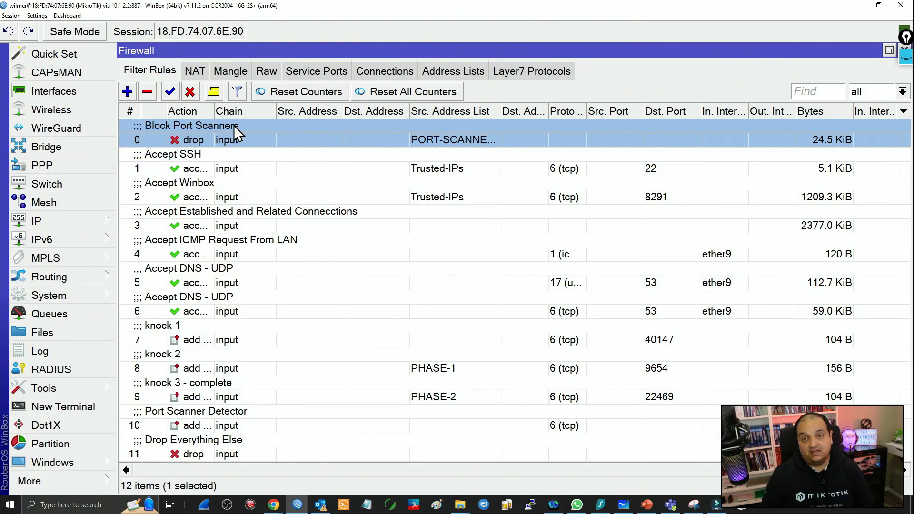
- Back on the router, delete the dynamic PORT-SCANNERS entry for 192.168.88.100 from the firewall address lists
left_click(456, 75)
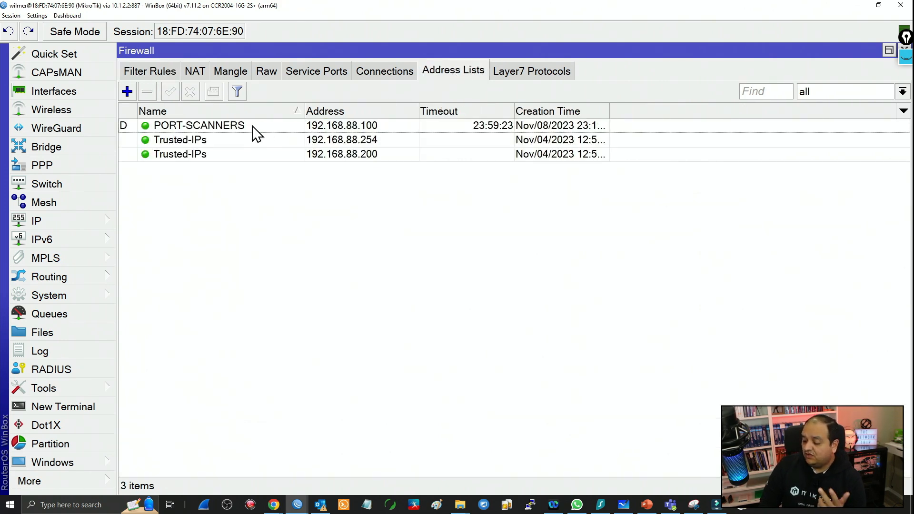
left_click(216, 127)
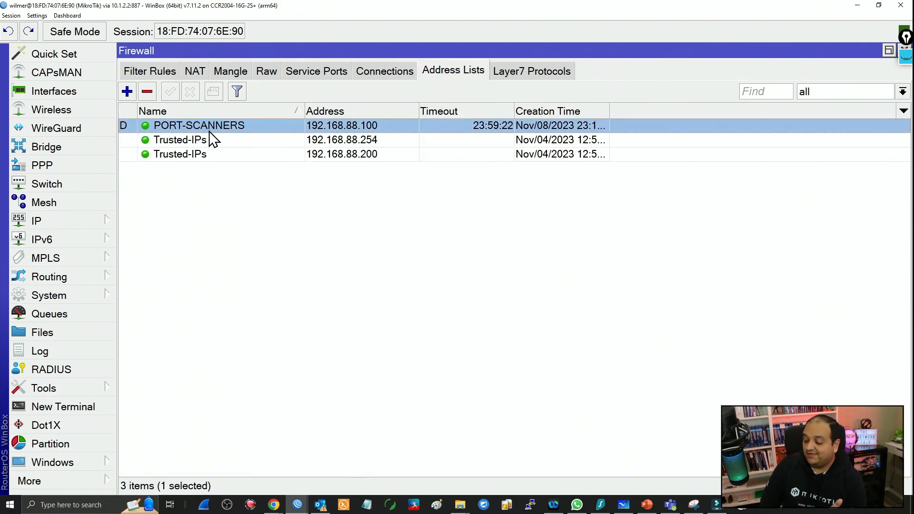
key("Delete")
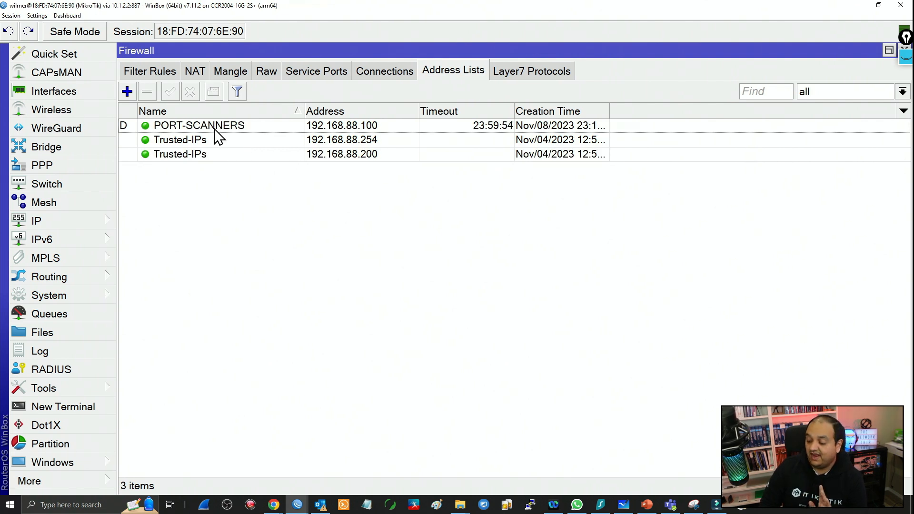
- Temporarily enable logging with prefix PORT-SCAN on the Block Port Scanners rule, applying it before turning logging off and saving the rule
left_click(157, 71)
double_click(190, 136)
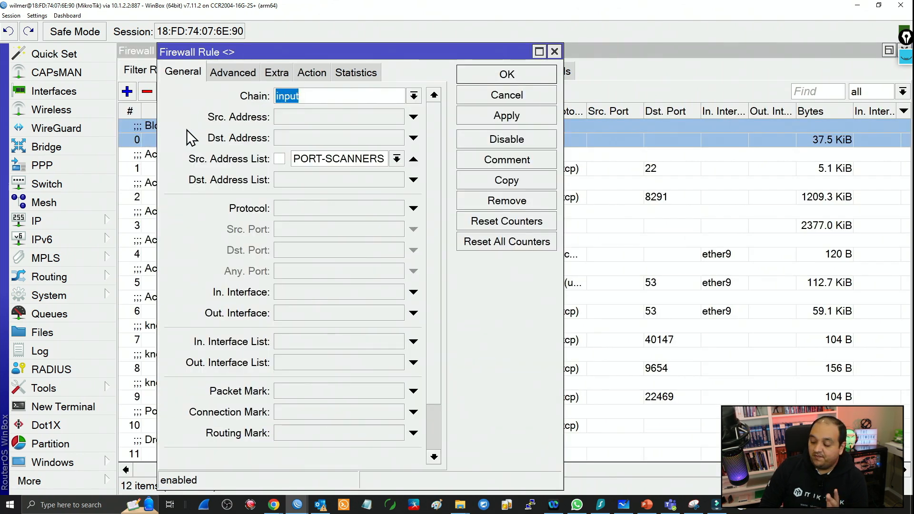
left_click(313, 74)
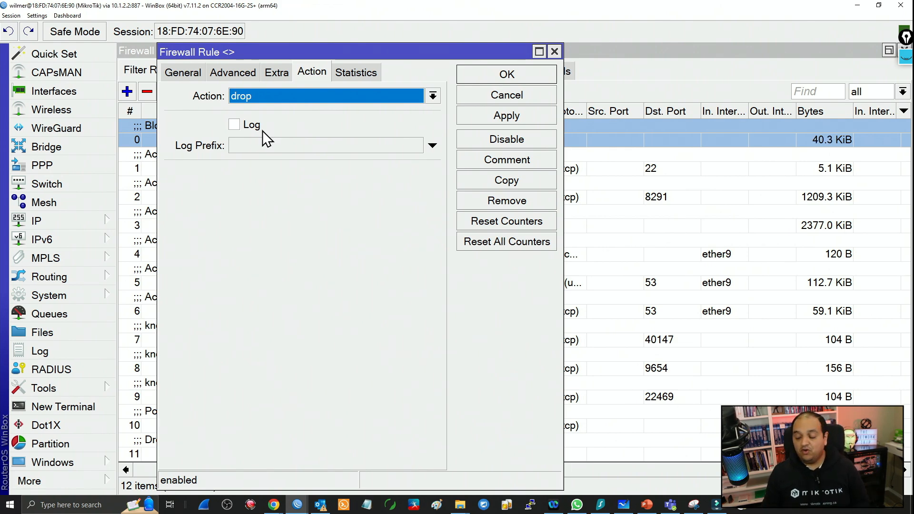
left_click(248, 125)
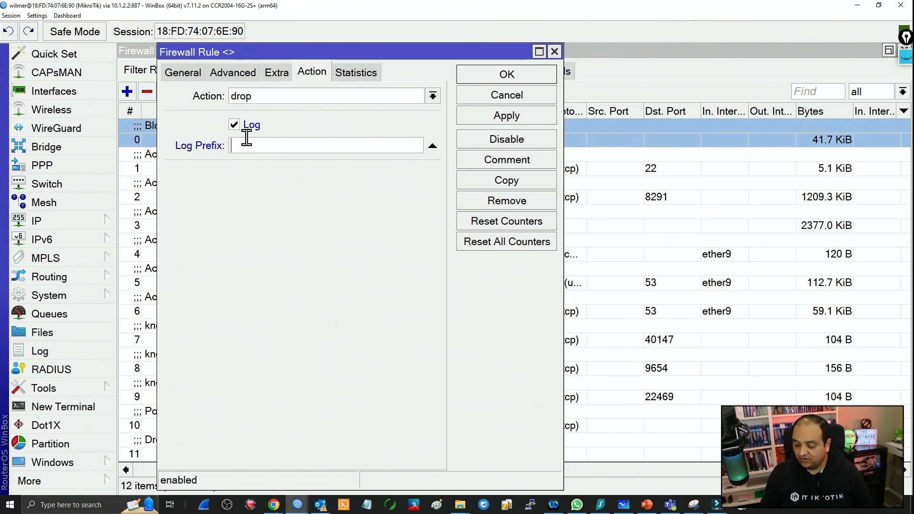
type("PORT-C")
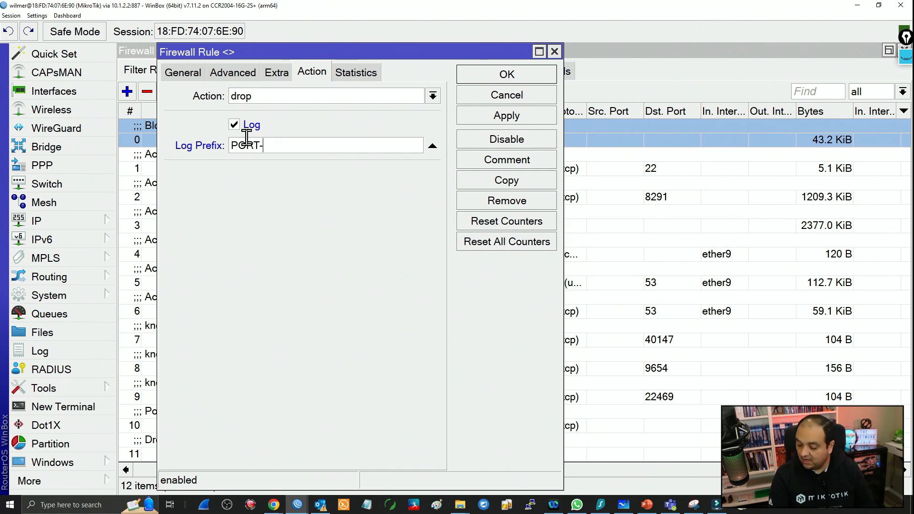
left_click(491, 117)
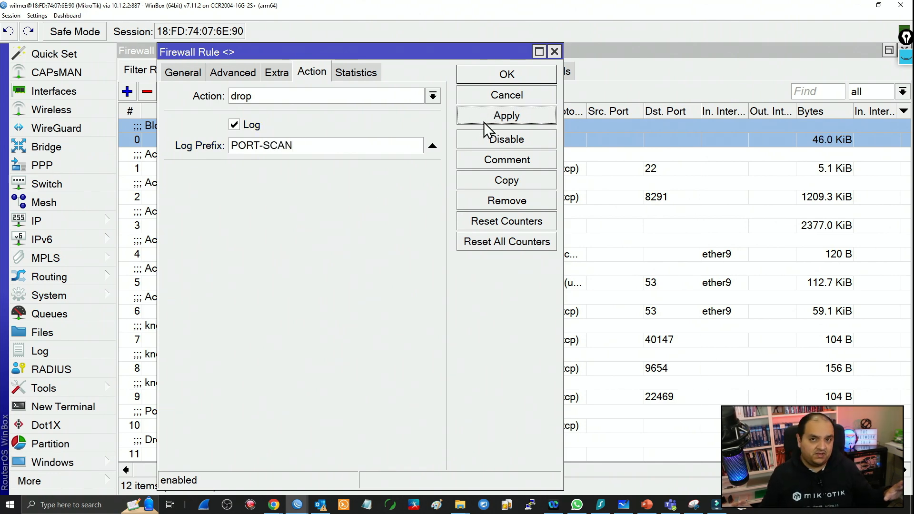
left_click(270, 123)
left_click(513, 76)
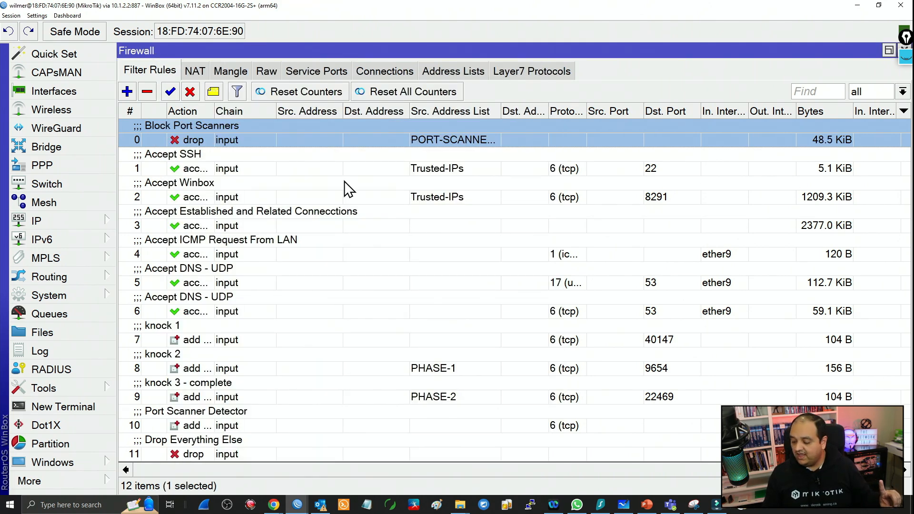
- Open the router log and examine the source address and destination port in two PORT-SCAN entries
left_click(76, 351)
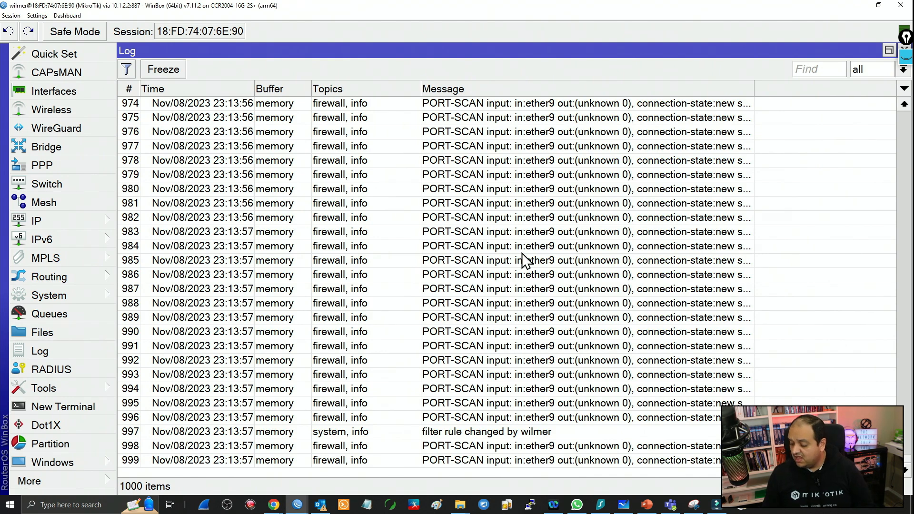
scroll(524, 262, "up", 1)
double_click(513, 179)
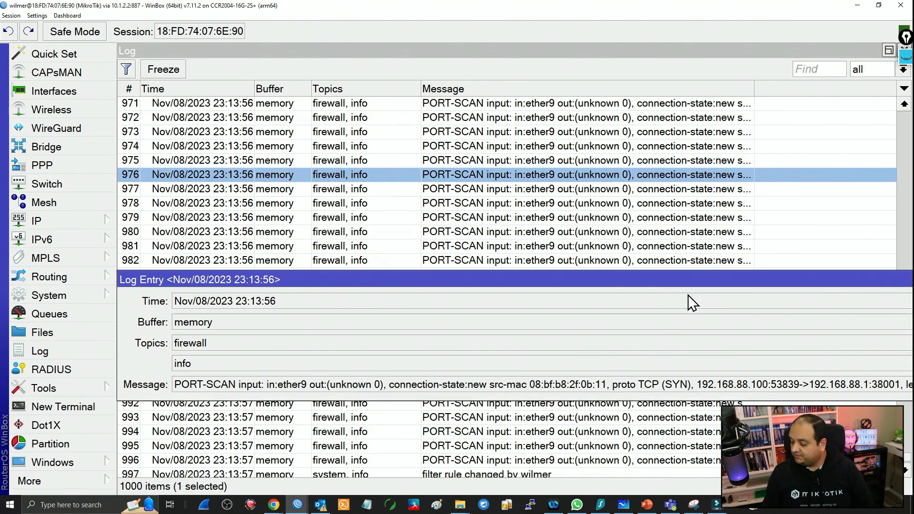
left_click_drag(688, 280, 279, 238)
left_click_drag(507, 343, 477, 344)
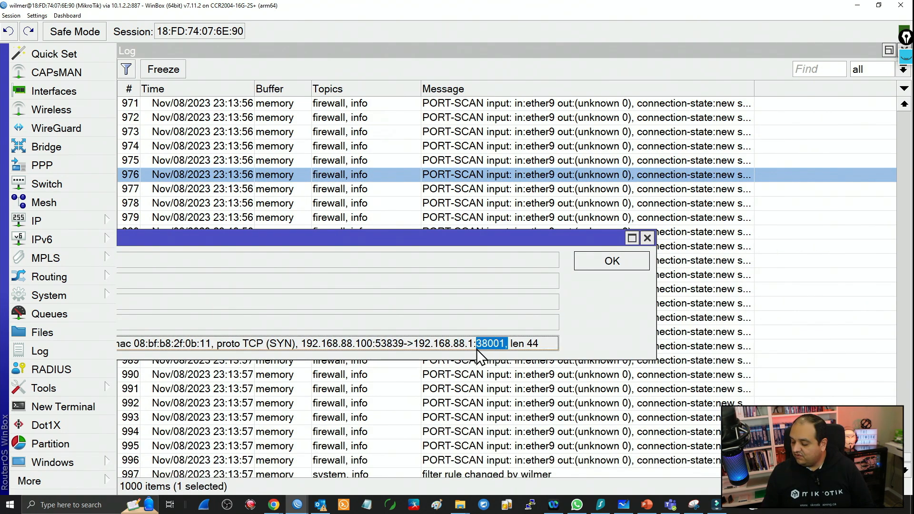
double_click(702, 347)
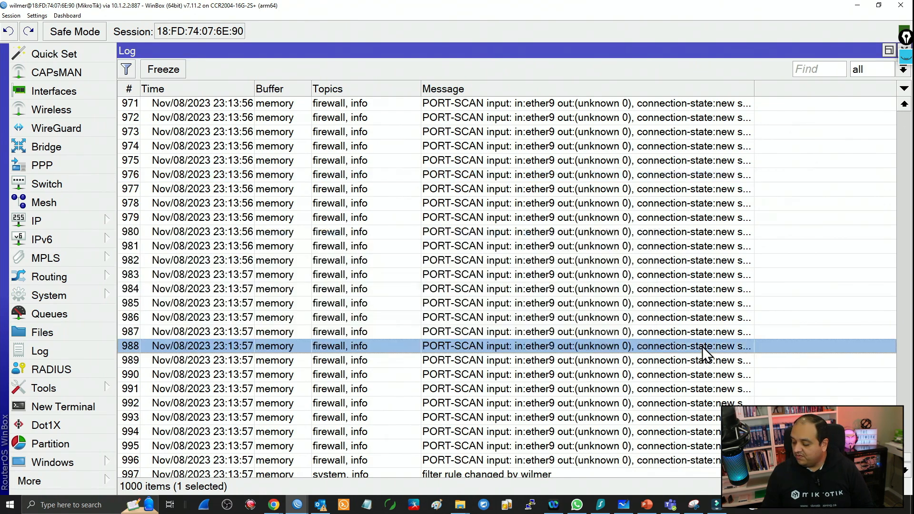
left_click_drag(717, 277, 465, 267)
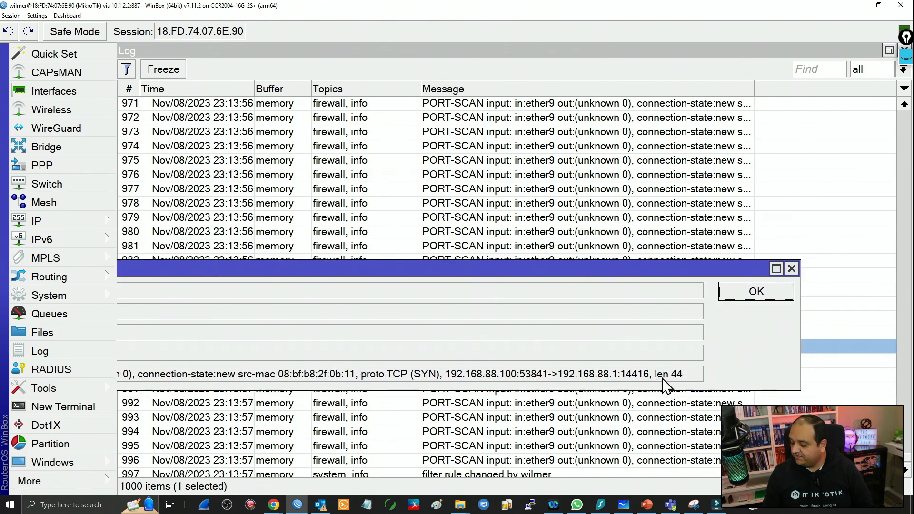
left_click(580, 232)
- In the browser, review the Port Knocker app's page and screenshots on Google Play and the PortKnock page on the App Store
scroll(690, 157, "down", 1)
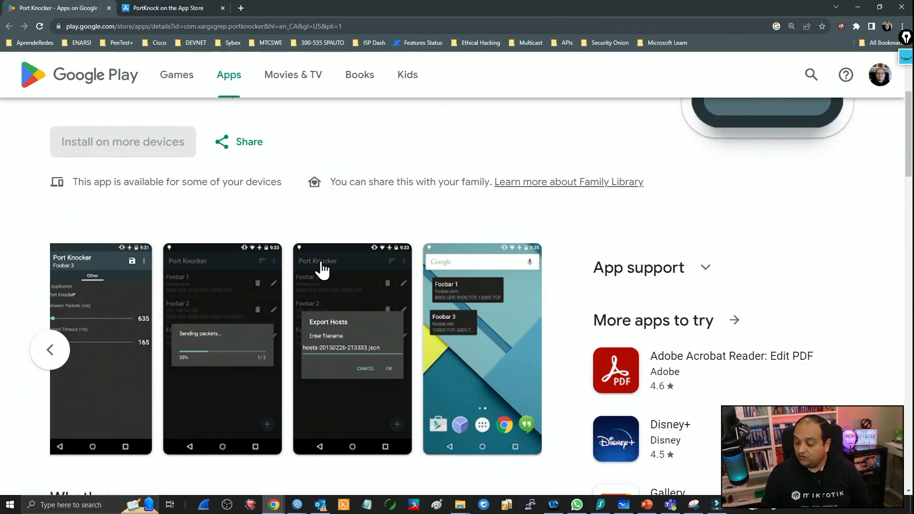
scroll(159, 153, "up", 3)
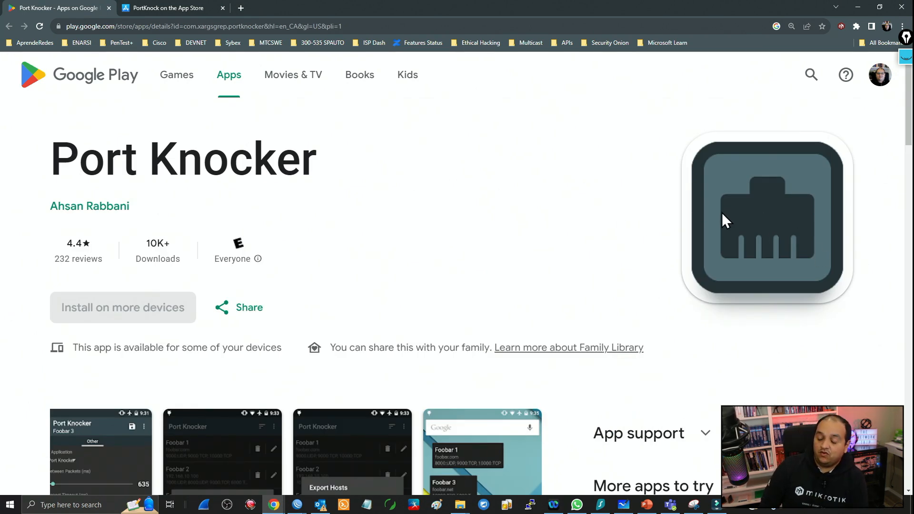
scroll(584, 272, "down", 2)
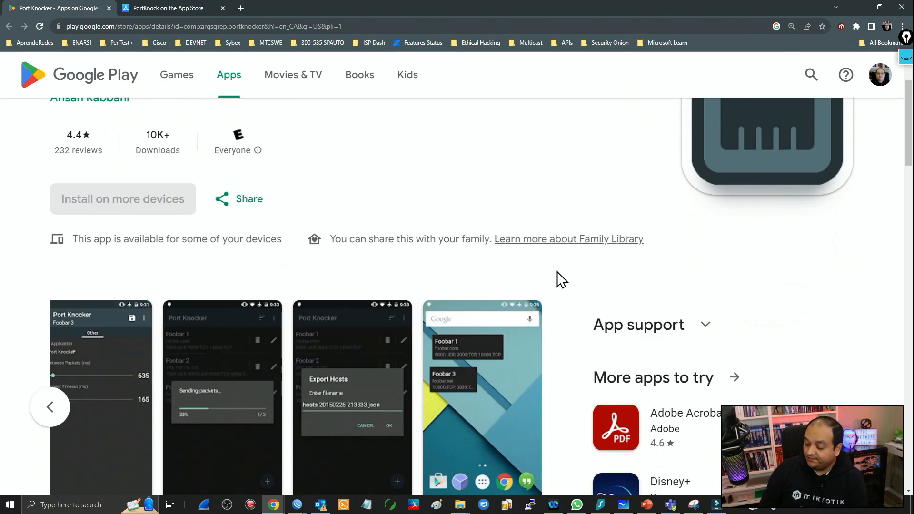
left_click(125, 353)
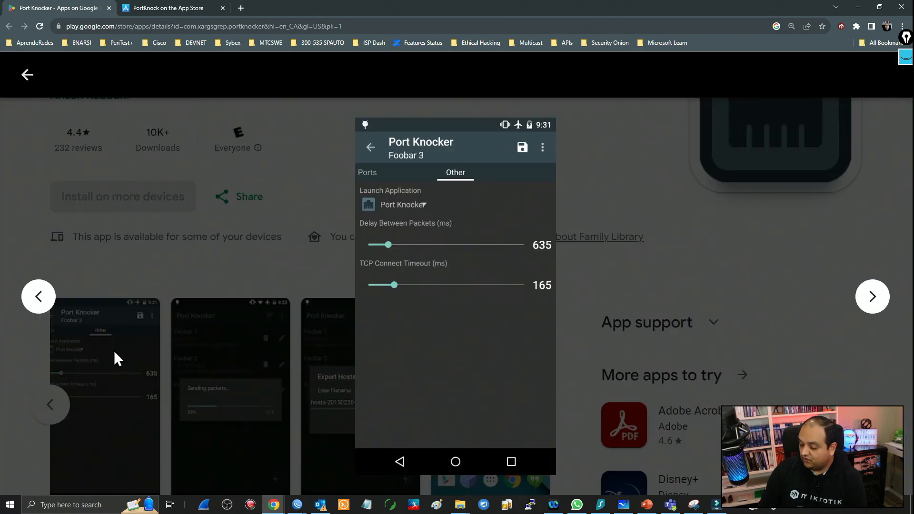
left_click(40, 297)
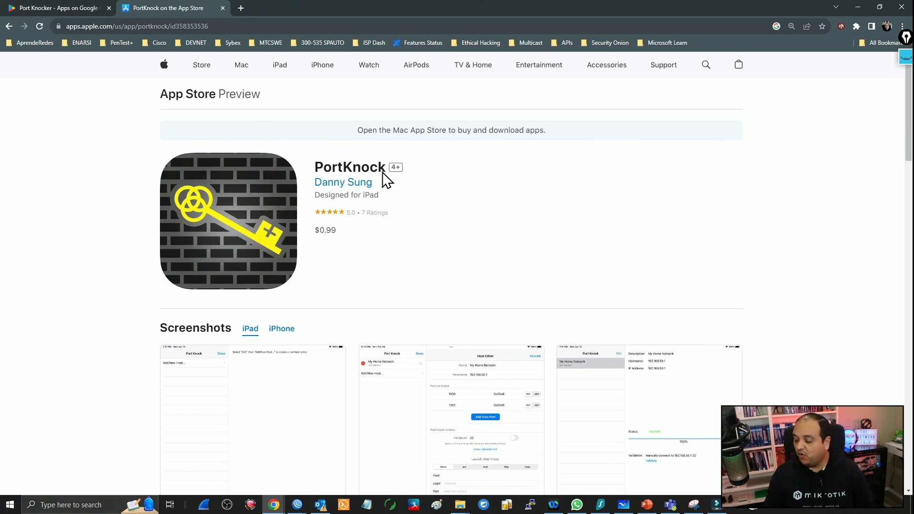
double_click(360, 167)
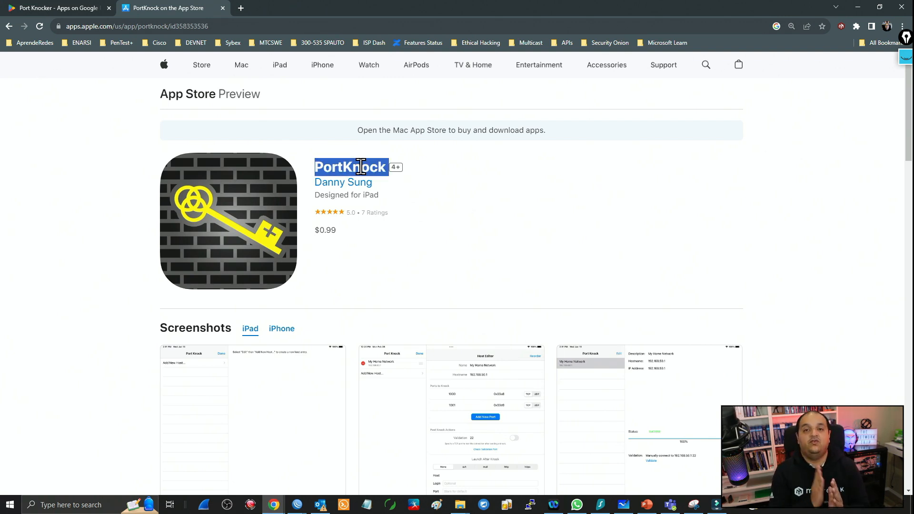